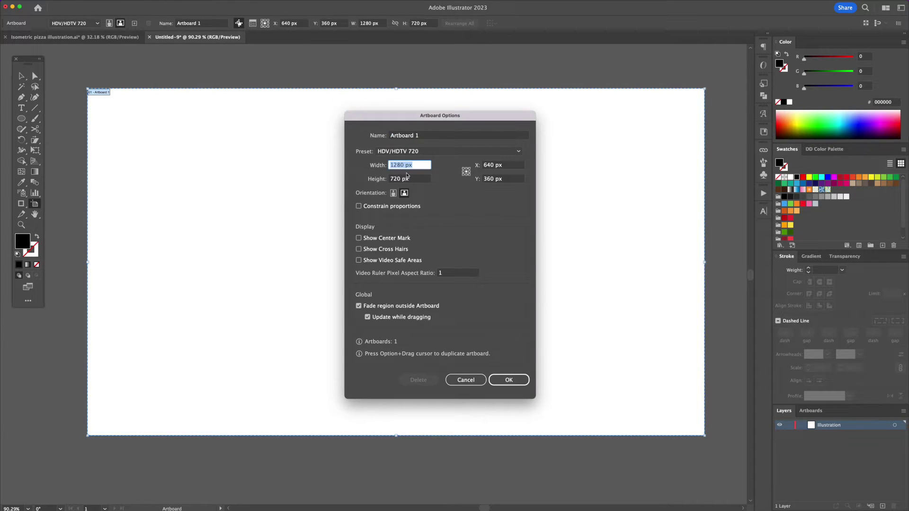
- Draw a perfect circle about 601 px in diameter at the artboard's centre, filled with orange F9A232 and without a stroke
click(390, 179)
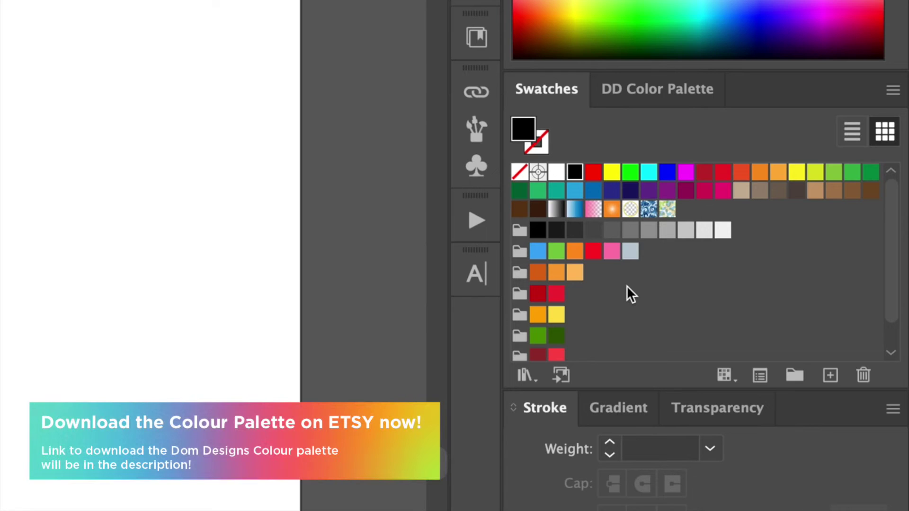
scroll(813, 216, down, 1)
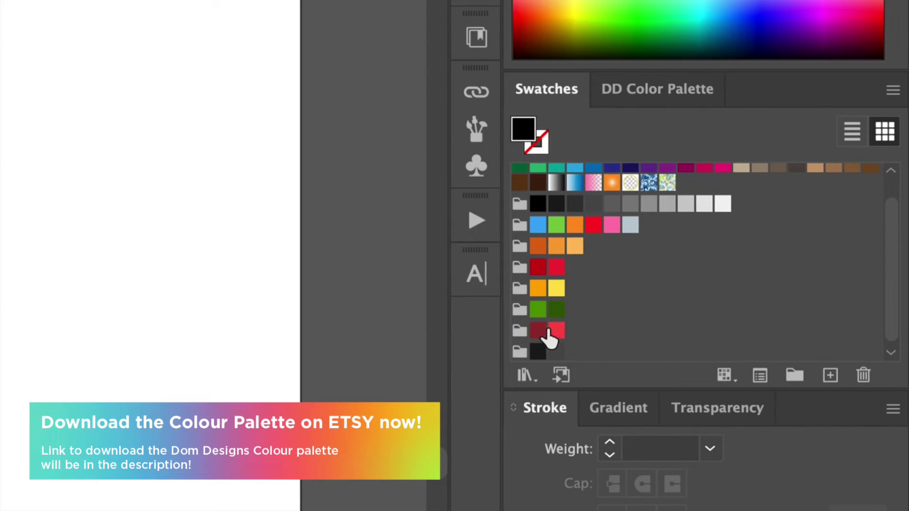
click(556, 248)
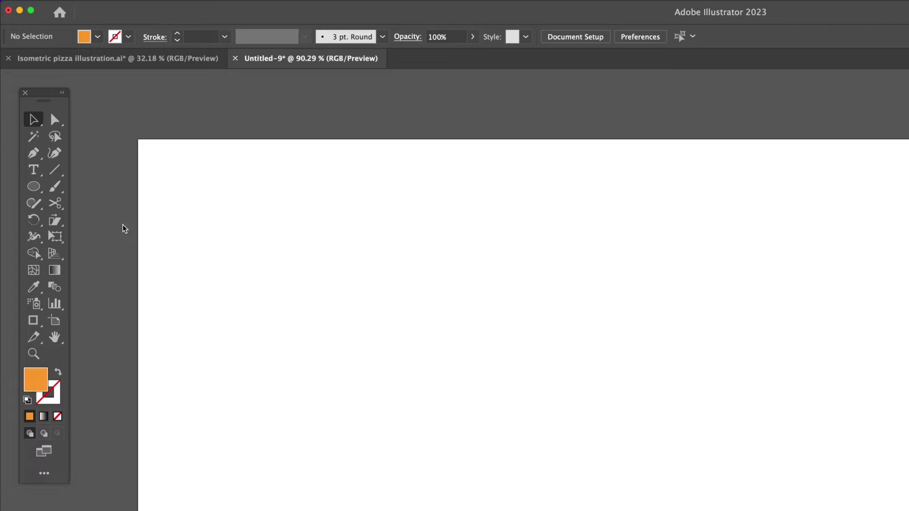
click(27, 183)
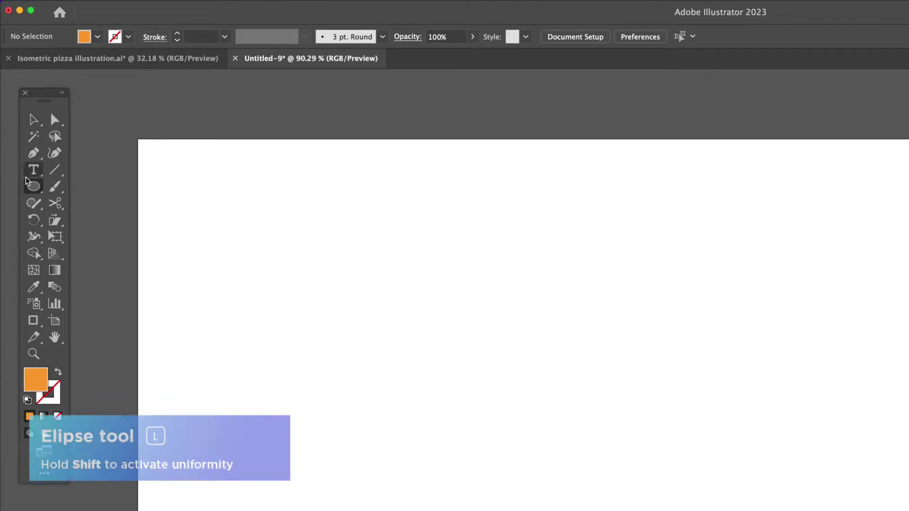
drag(622, 410, 718, 468)
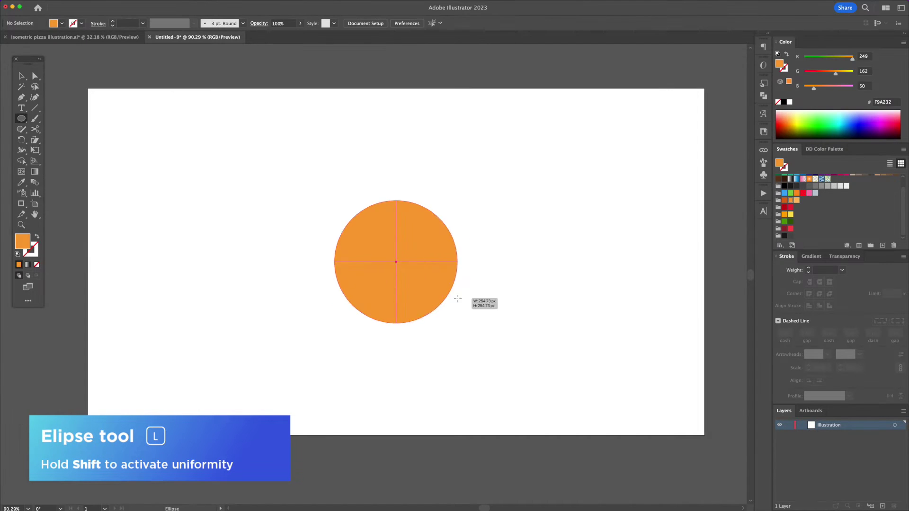
drag(457, 298, 543, 343)
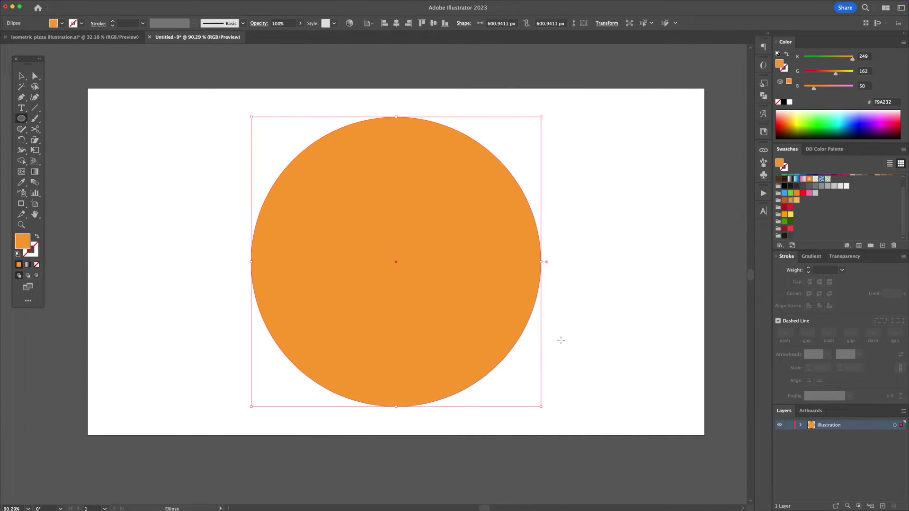
- Paste a copy of the orange circle in front, scale it from the centre to about 497 px, and fill it with red F12835
key(v)
click(599, 339)
click(482, 276)
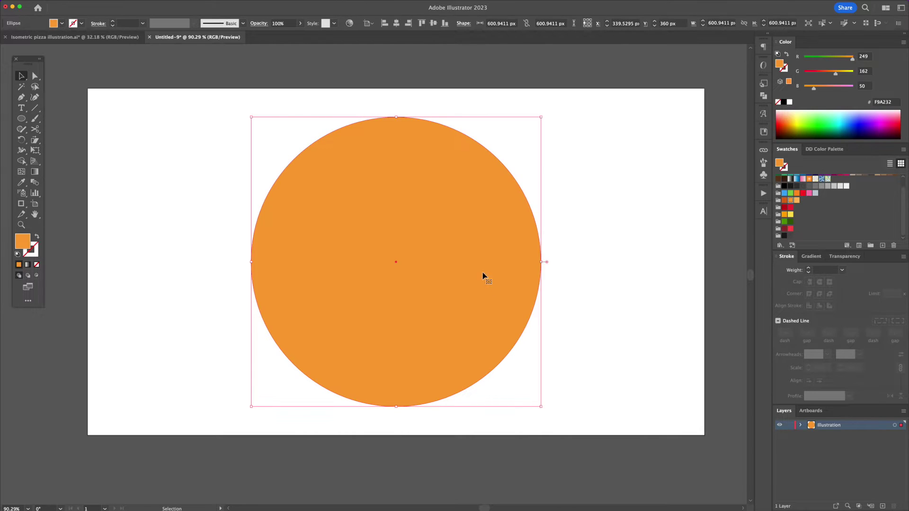
key(a)
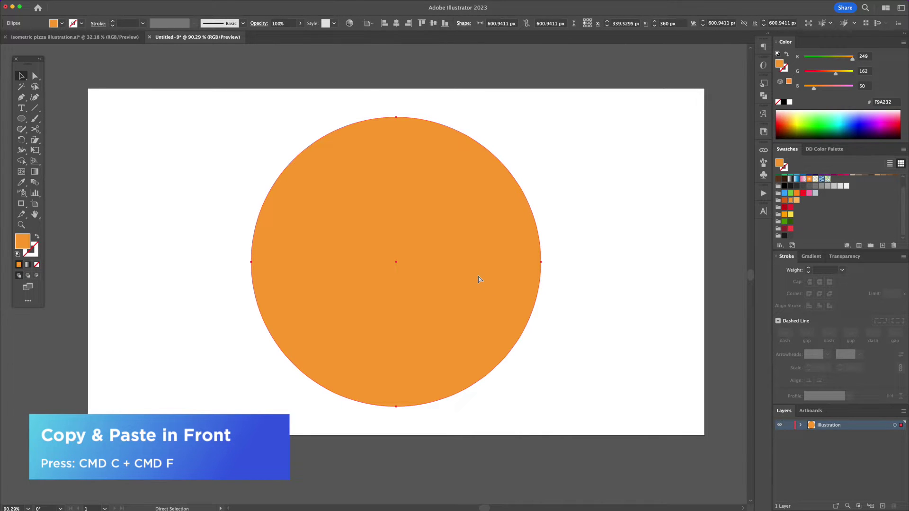
key(super+c)
key(super+f)
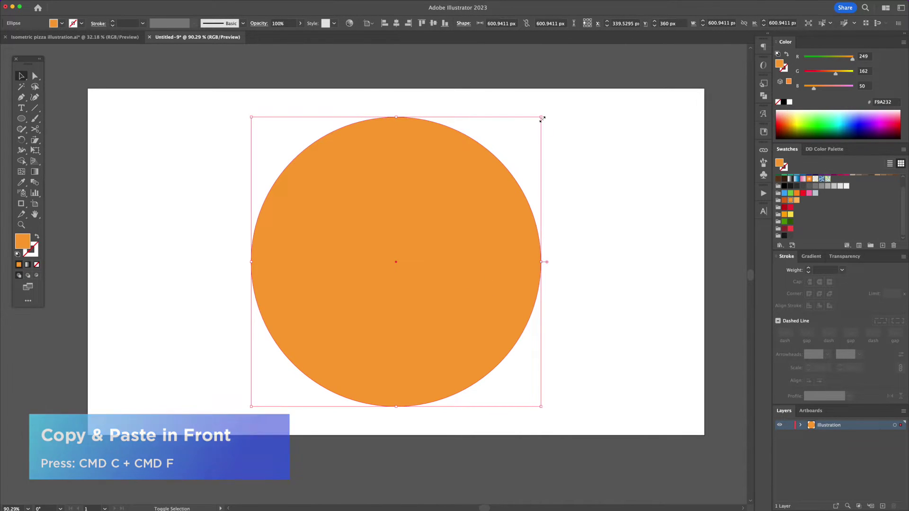
drag(542, 118, 517, 131)
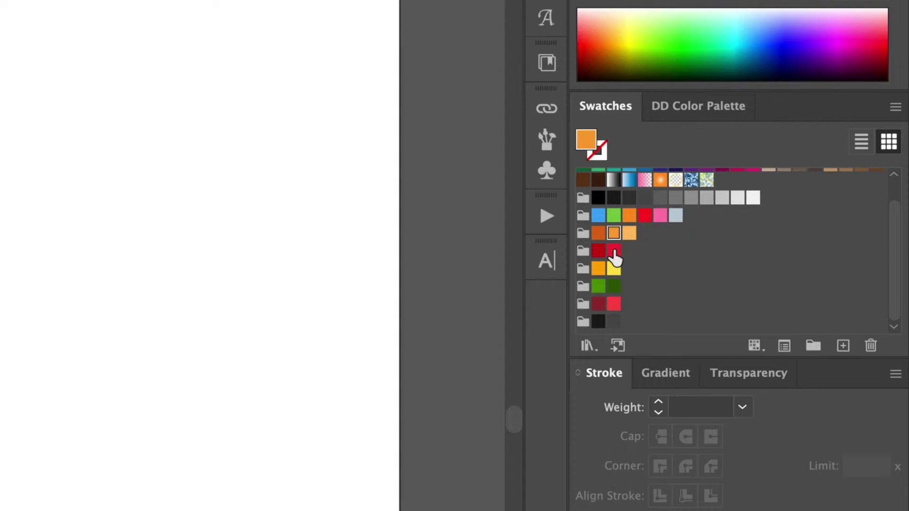
click(790, 207)
click(613, 251)
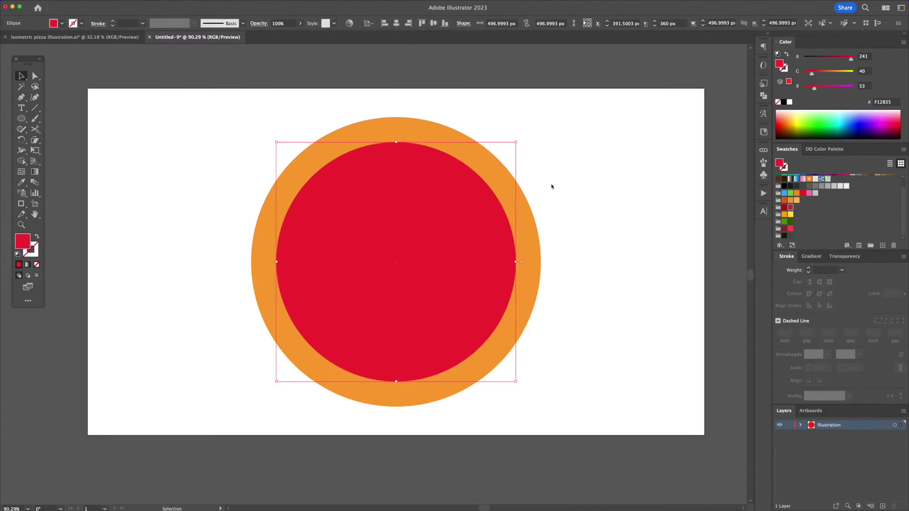
- Paste a copy of the outer orange circle in front, scale it from the centre to about 531 px, and fill it with light orange FFBE60
click(501, 189)
key(super+c)
key(super+f)
drag(542, 119, 524, 131)
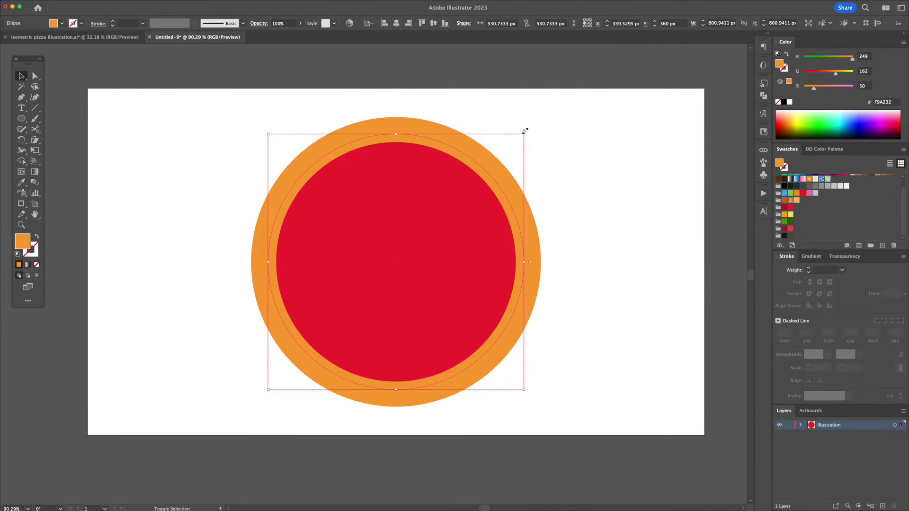
click(796, 201)
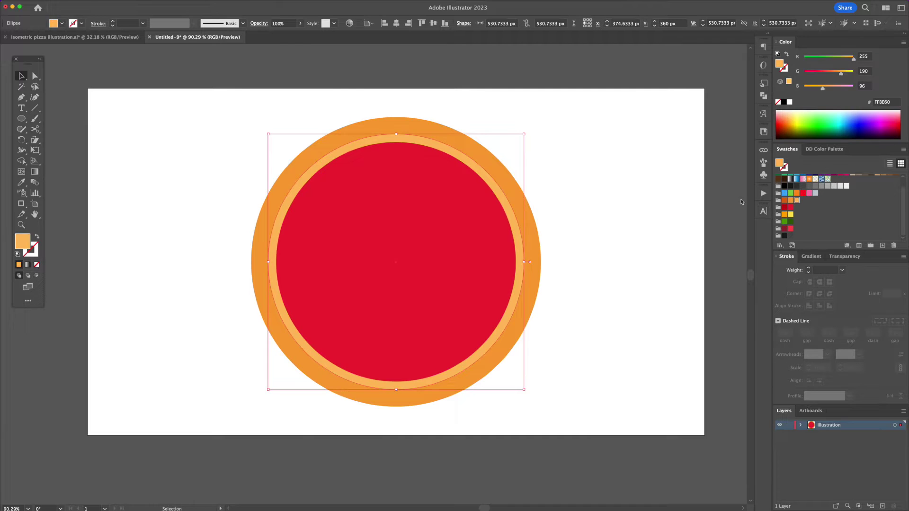
- Paste a copy of the red circle in front, scale it from the centre to about 460 px, and fill it with yellow FFE149
click(436, 215)
key(super+c)
key(super+f)
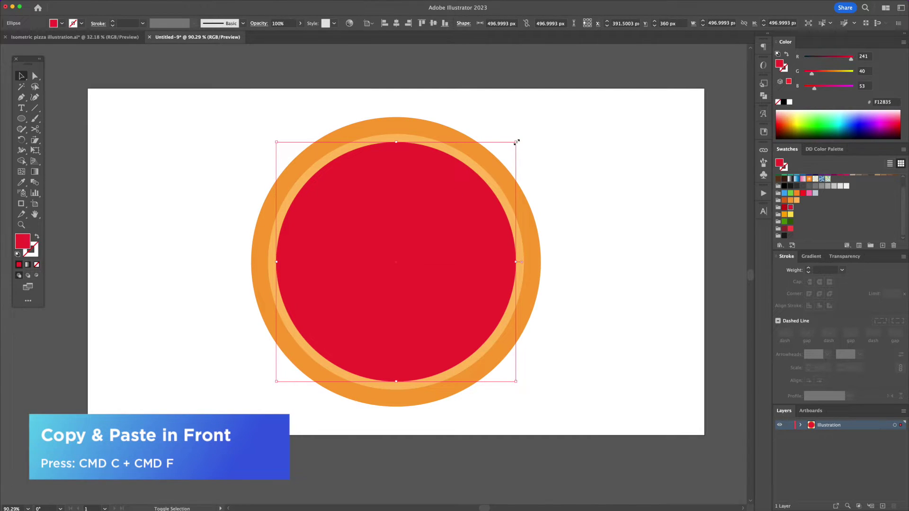
drag(517, 142, 506, 150)
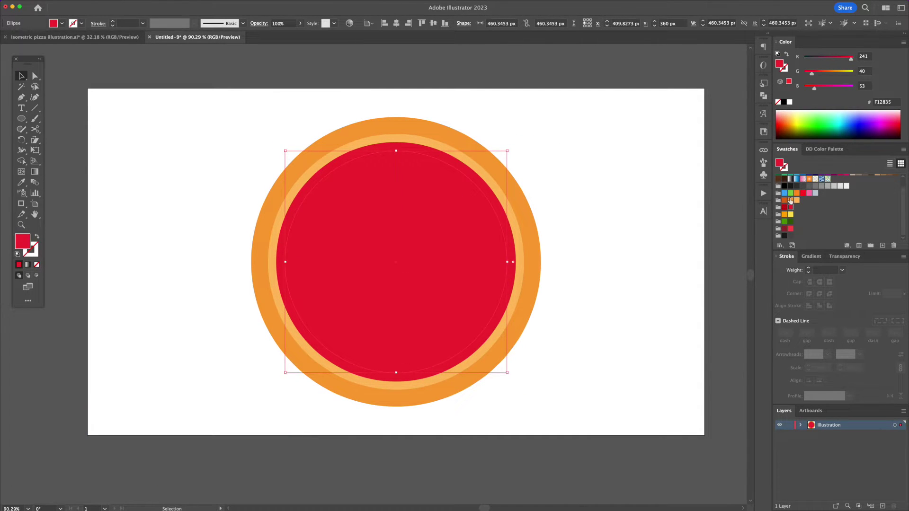
click(789, 215)
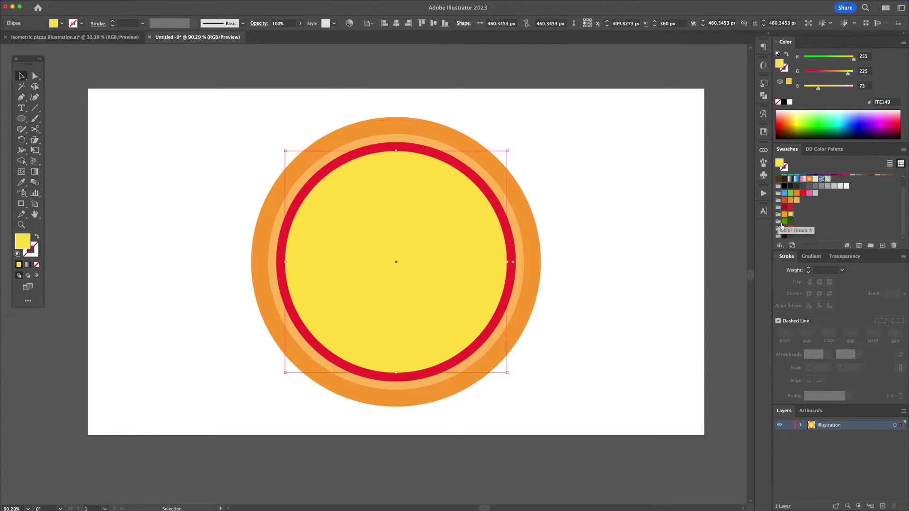
- Select the overlapping concentric circles and rotate them about their common centre with the Rotate tool
drag(540, 143, 421, 201)
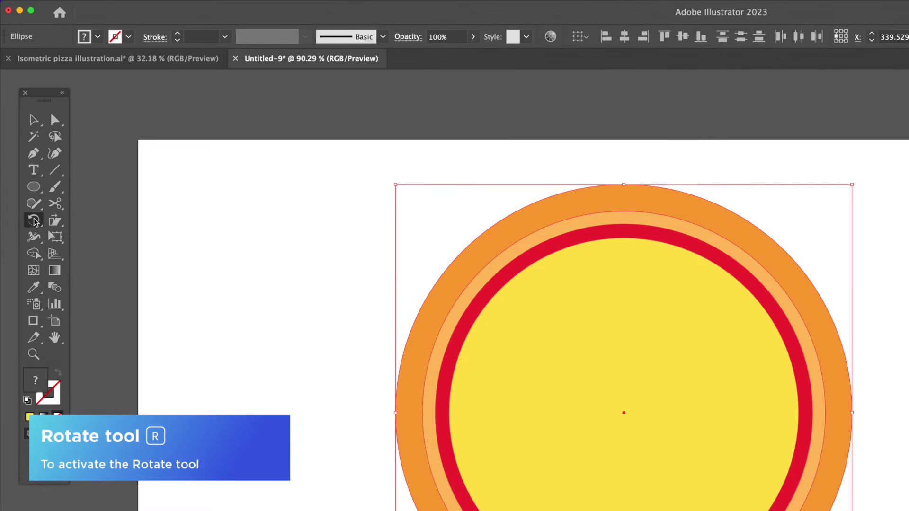
click(21, 140)
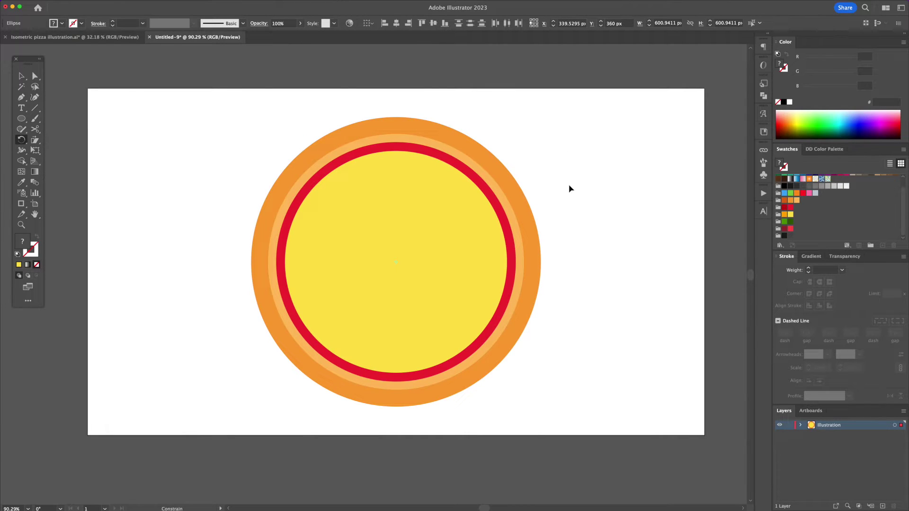
drag(569, 189, 570, 268)
- Apply a Zig Zag effect to the outer orange circle with smooth points, 4 ridges per segment and a small absolute size
key(v)
click(447, 132)
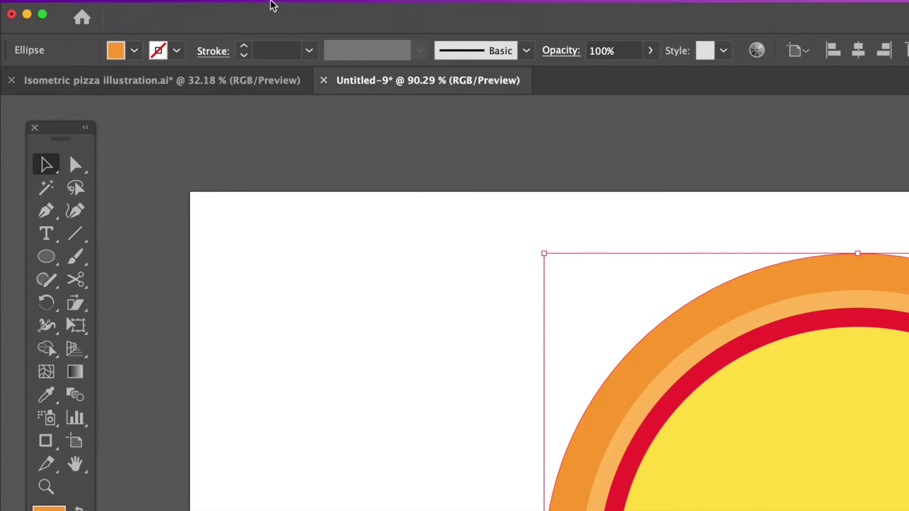
mouse_move(125, 0)
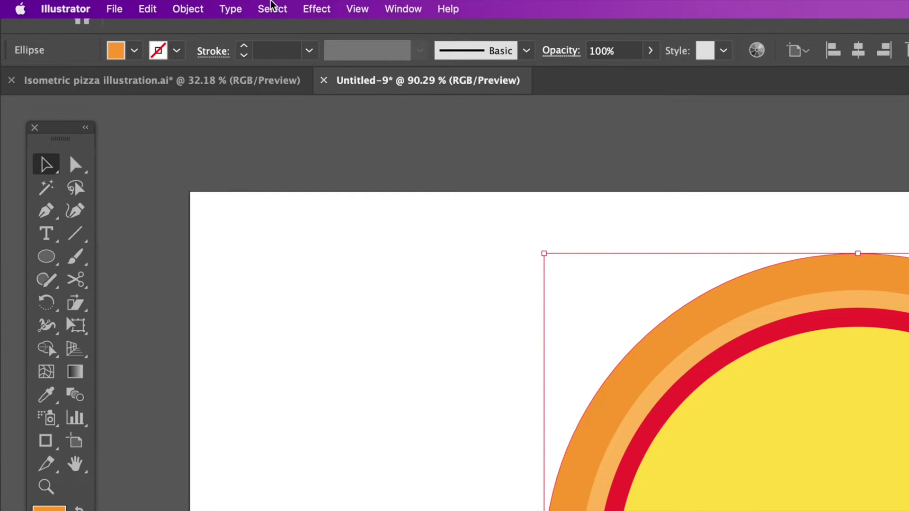
click(326, 14)
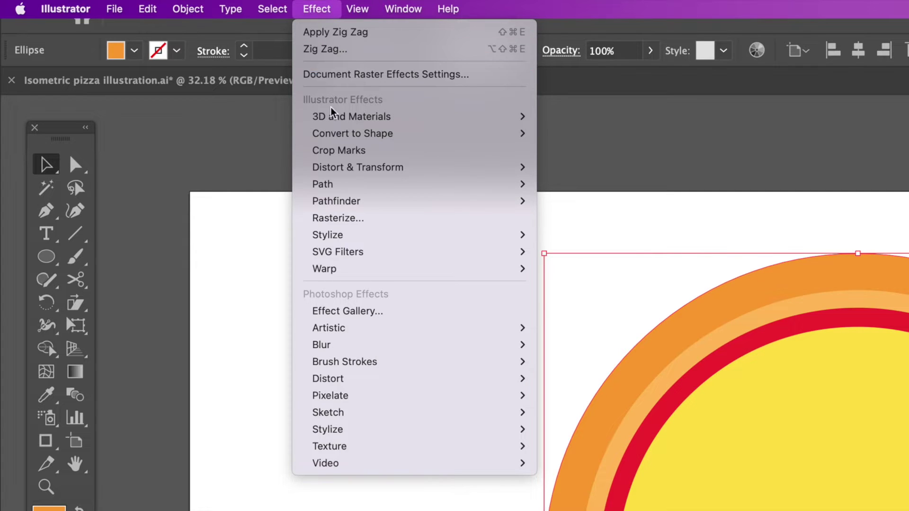
mouse_move(356, 170)
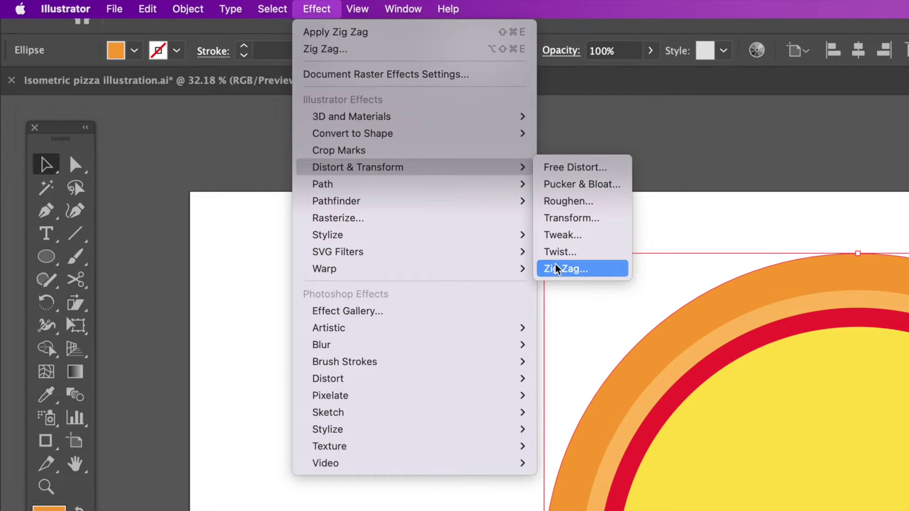
click(582, 269)
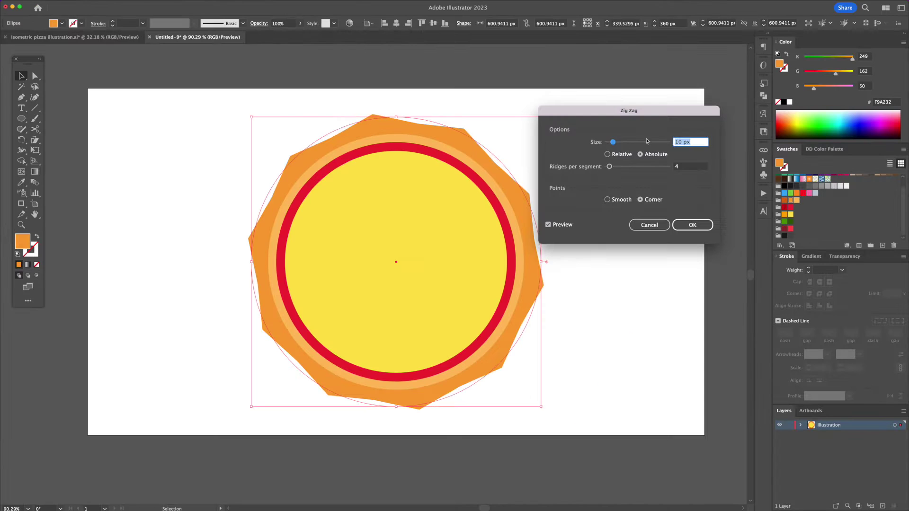
click(607, 200)
click(686, 142)
key(Down)
key(Down)
key(Down)
key(Down)
key(Down)
key(Down)
key(Down)
key(Down)
key(Down)
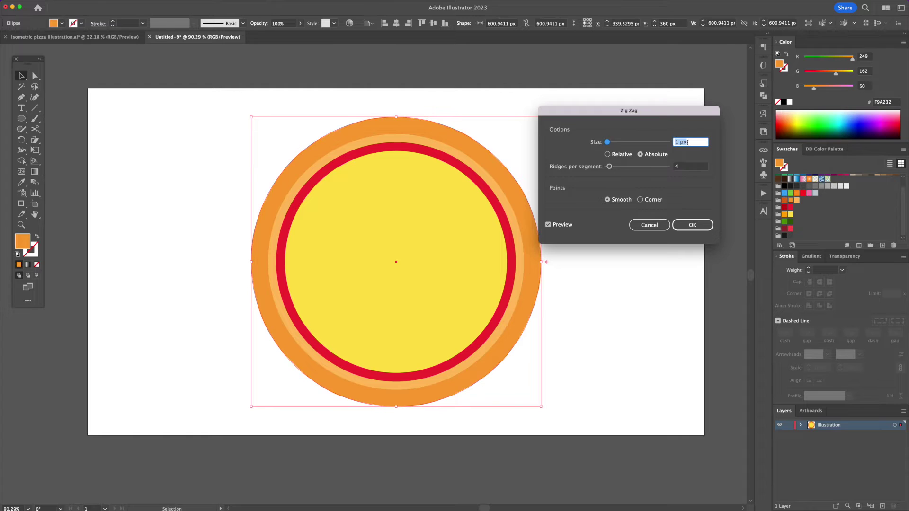
key(Up)
key(Return)
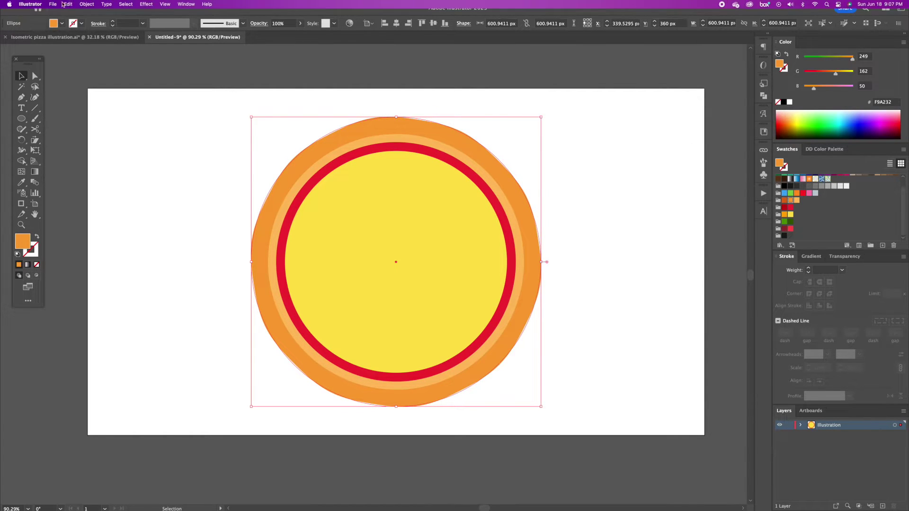
- Expand the outer orange circle's appearance and apply the same Zig Zag effect to the light orange and red circles
click(87, 4)
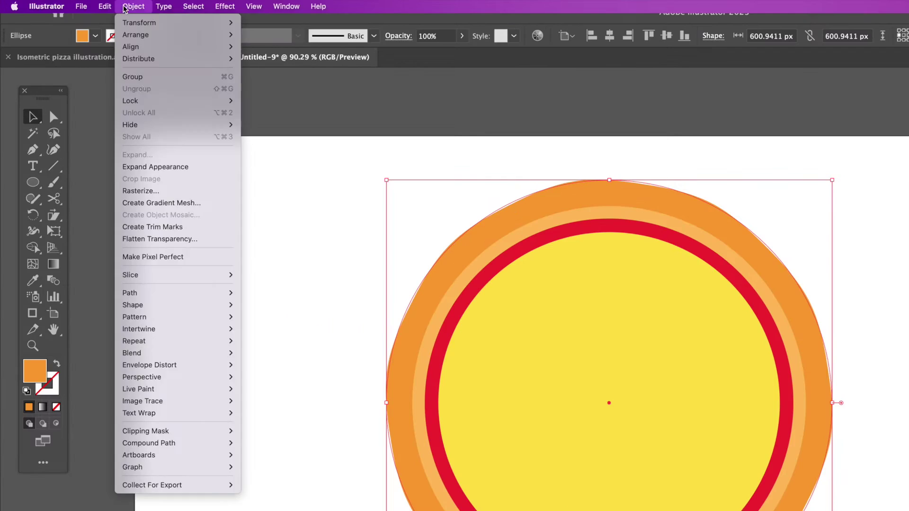
click(158, 167)
click(171, 147)
click(555, 235)
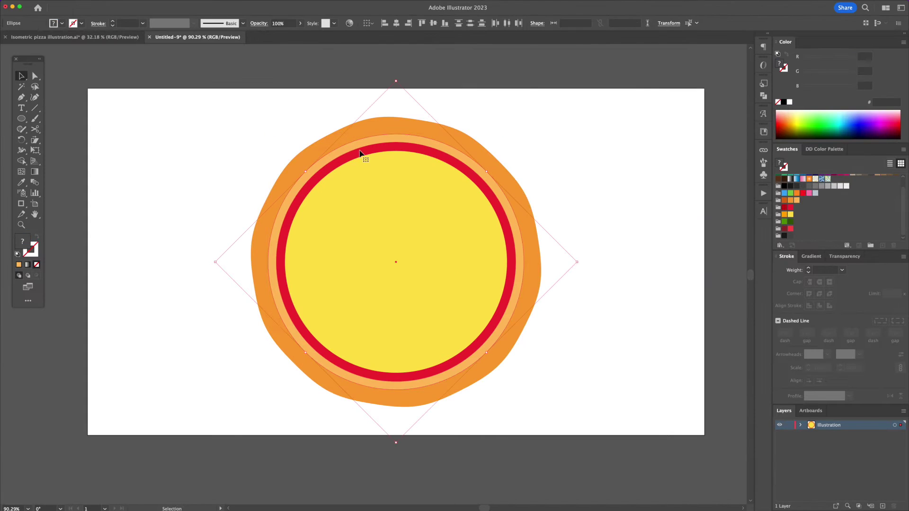
click(146, 4)
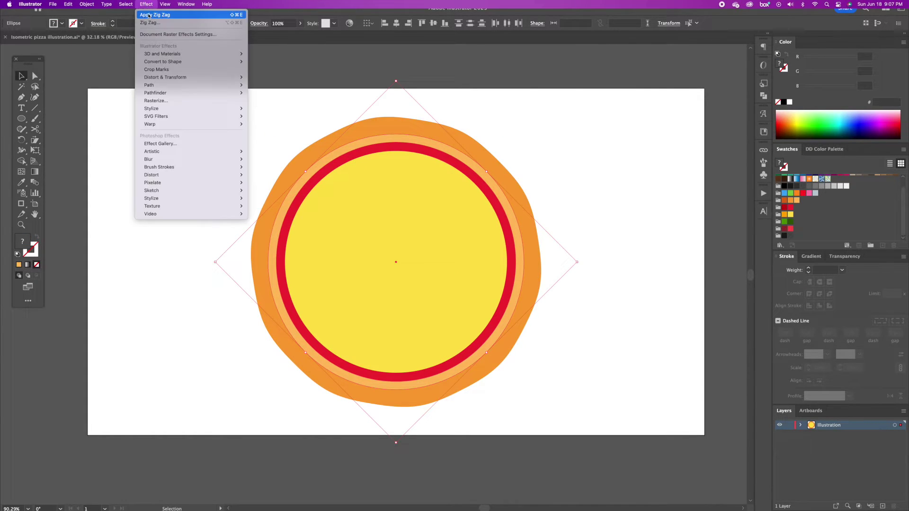
click(162, 14)
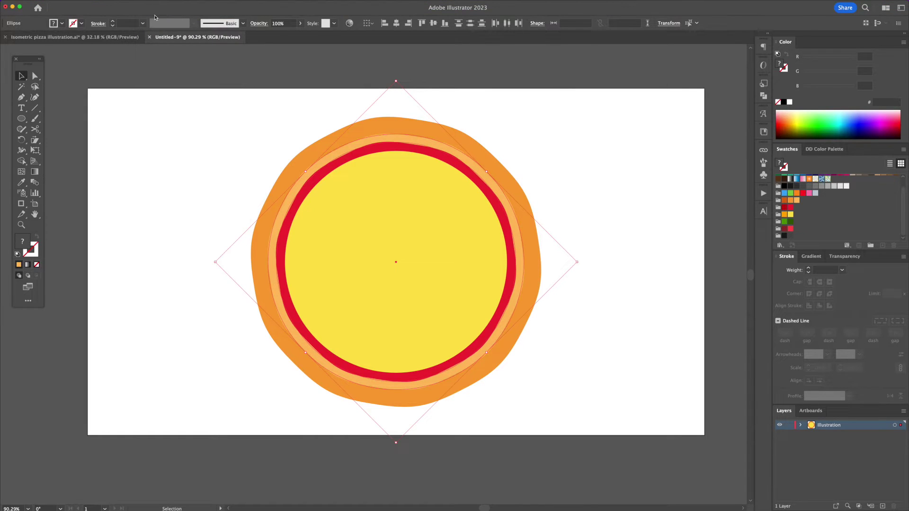
- Apply a Zig Zag effect to the yellow circle with an absolute size of 9 px, 4 ridges per segment and smooth points
click(377, 191)
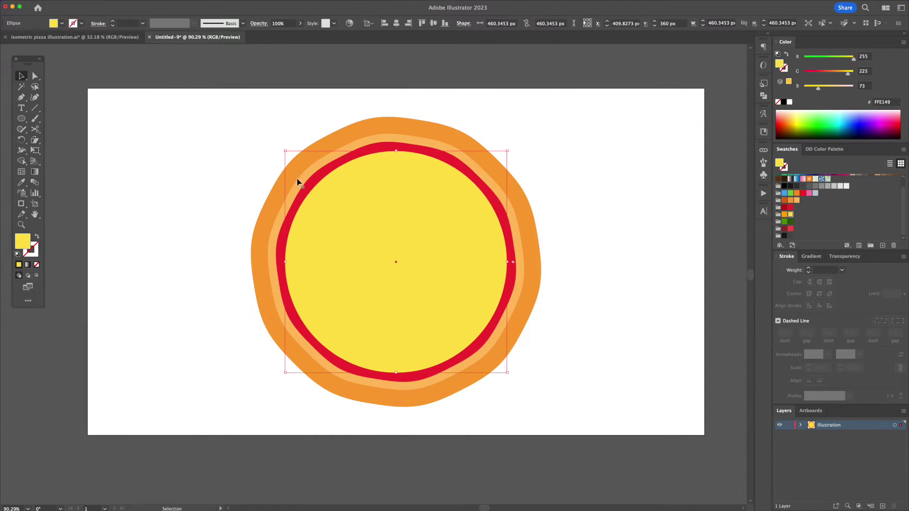
click(143, 4)
mouse_move(166, 77)
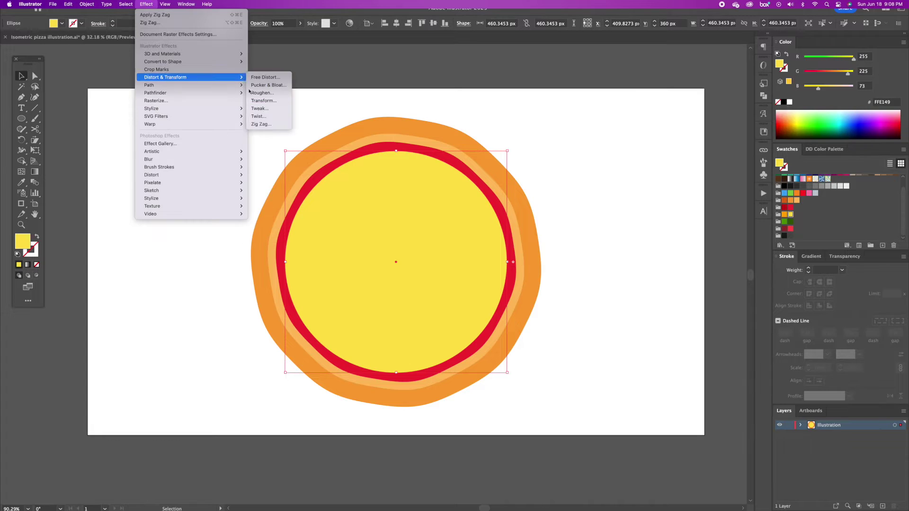
click(259, 123)
click(608, 199)
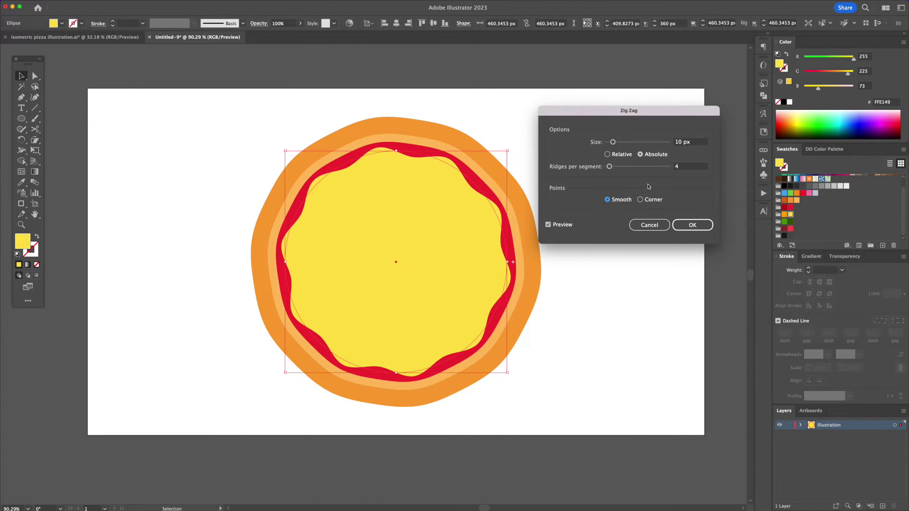
click(685, 145)
key(Down)
key(Down)
key(Down)
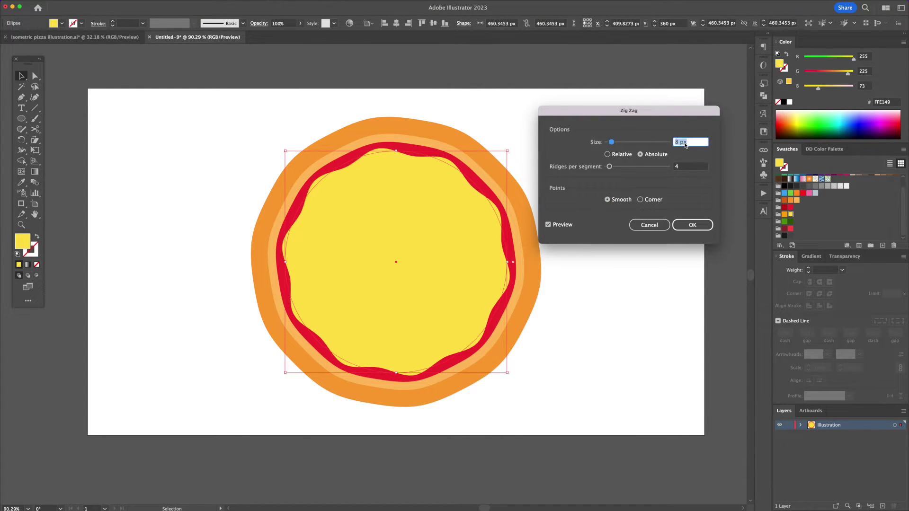
text(9)
key(Tab)
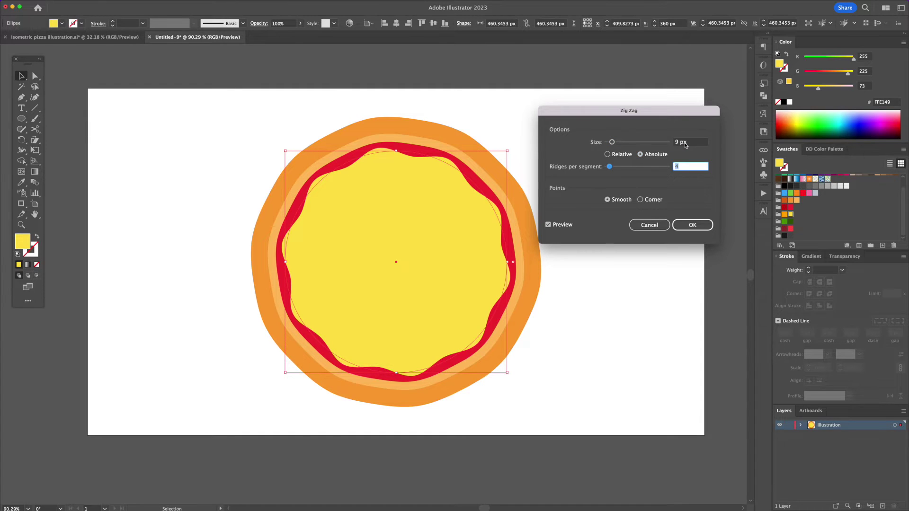
key(Down)
key(Down)
key(Up)
key(Up)
key(Return)
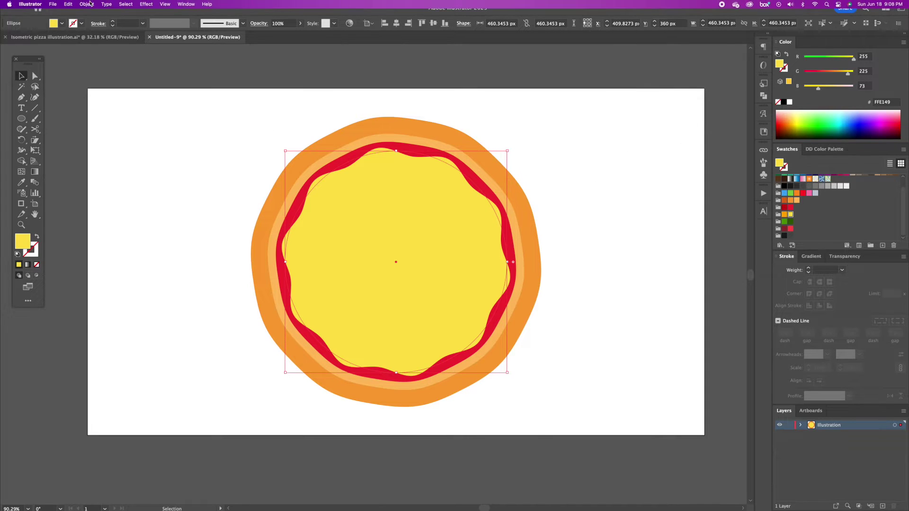
- Expand the appearance of the yellow cheese circle and deselect it
click(88, 5)
click(106, 109)
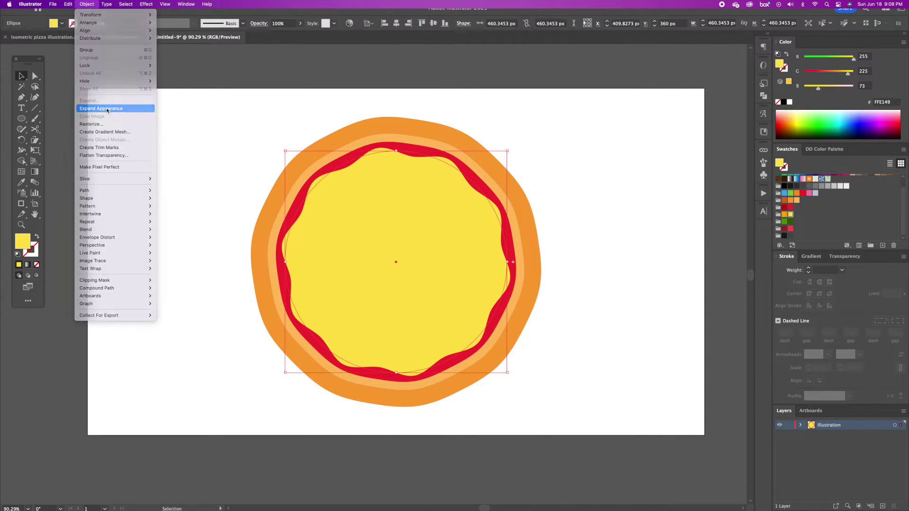
click(522, 131)
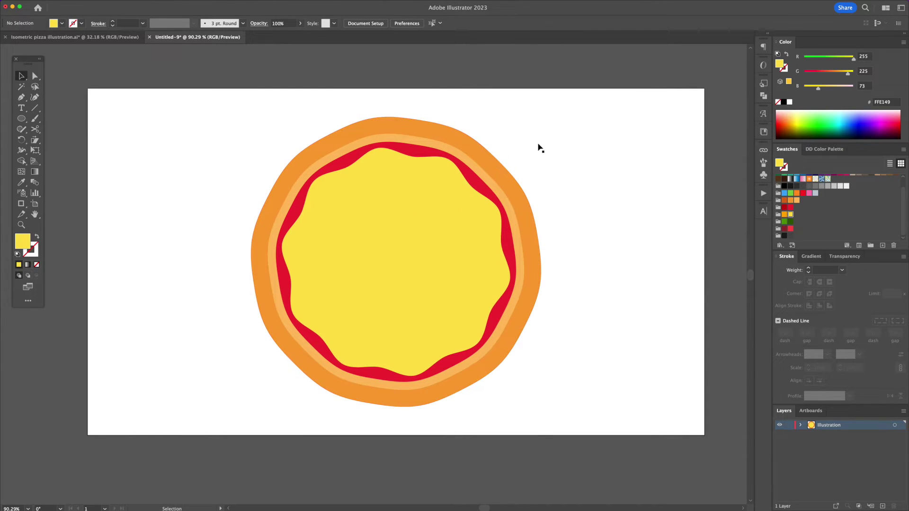
- Scale all the pizza circles non-uniformly to 82% horizontally and 70.5% vertically with the Scale tool
click(426, 206)
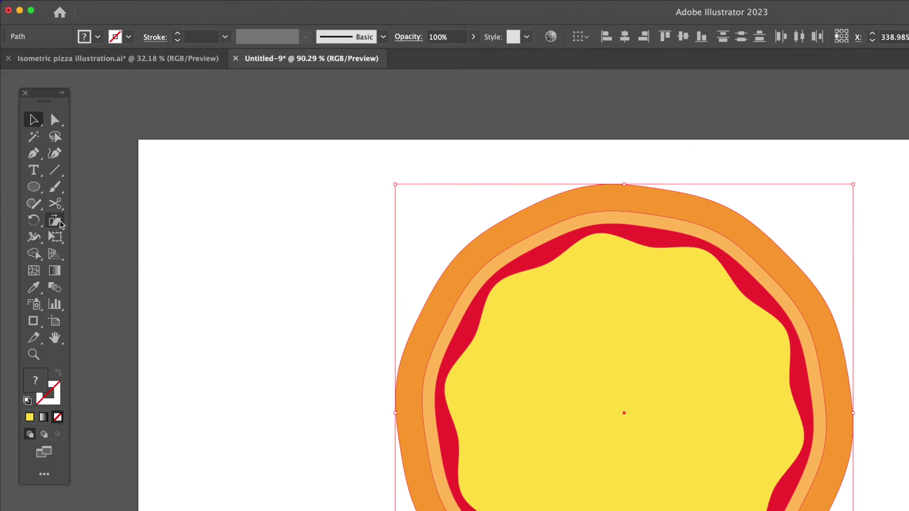
click(35, 139)
click(117, 220)
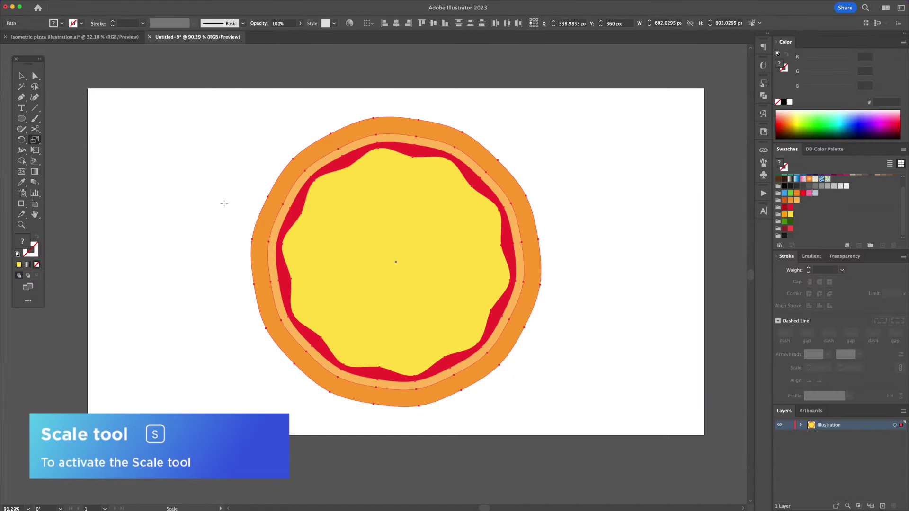
key(Return)
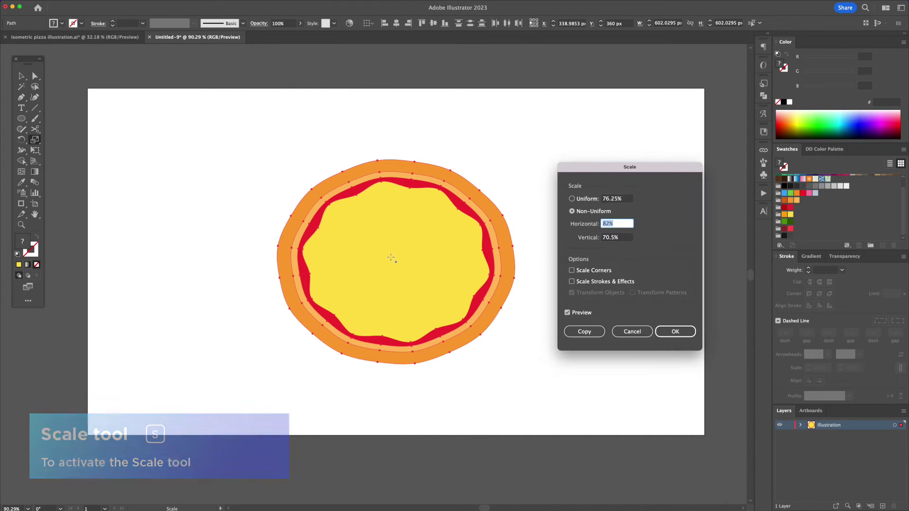
click(571, 199)
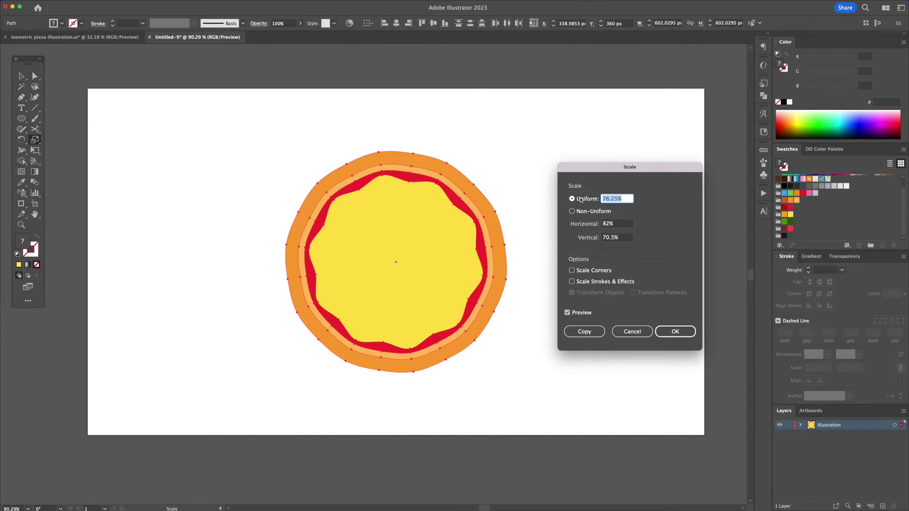
text(100)
key(Tab)
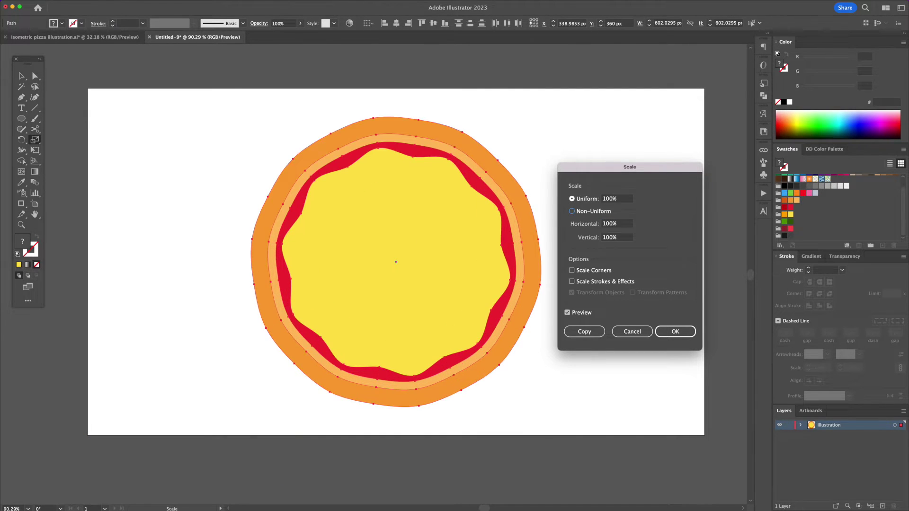
click(572, 211)
key(Tab)
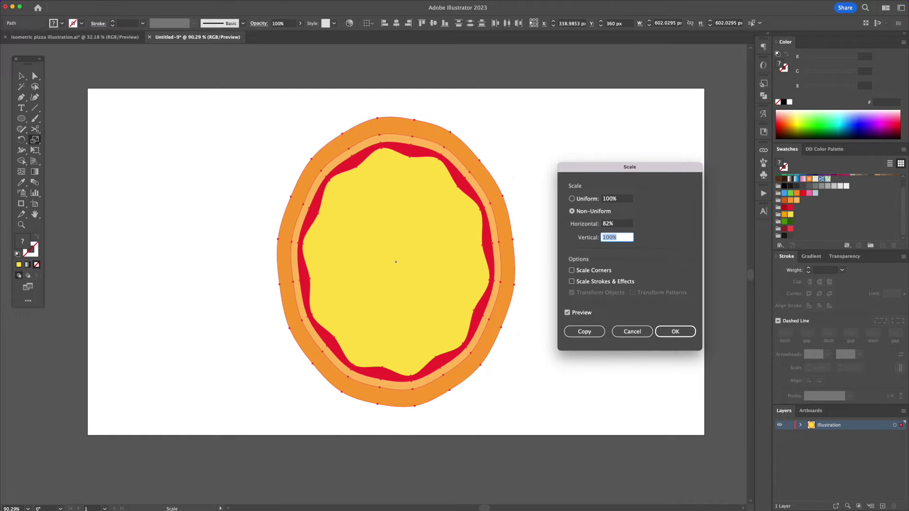
text(70.5)
click(670, 329)
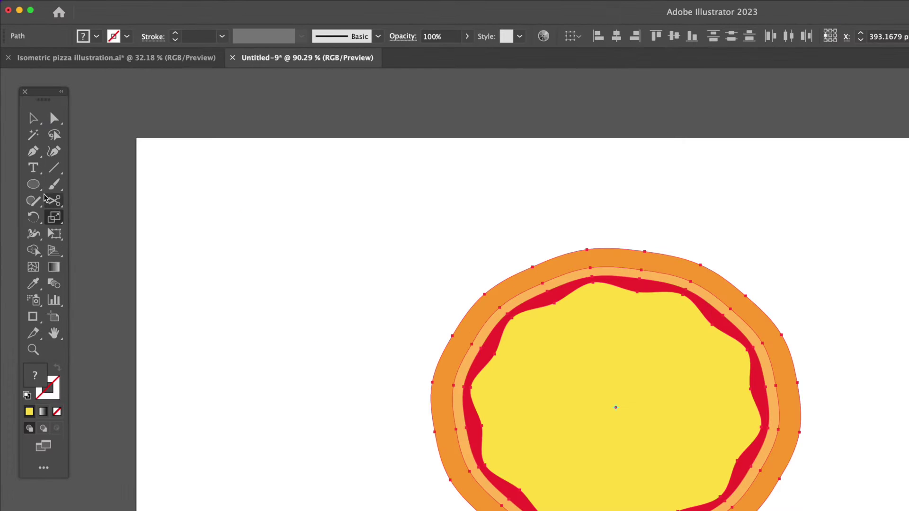
- Shear the pizza shapes by -30° along the horizontal axis with the Shear tool
click(34, 140)
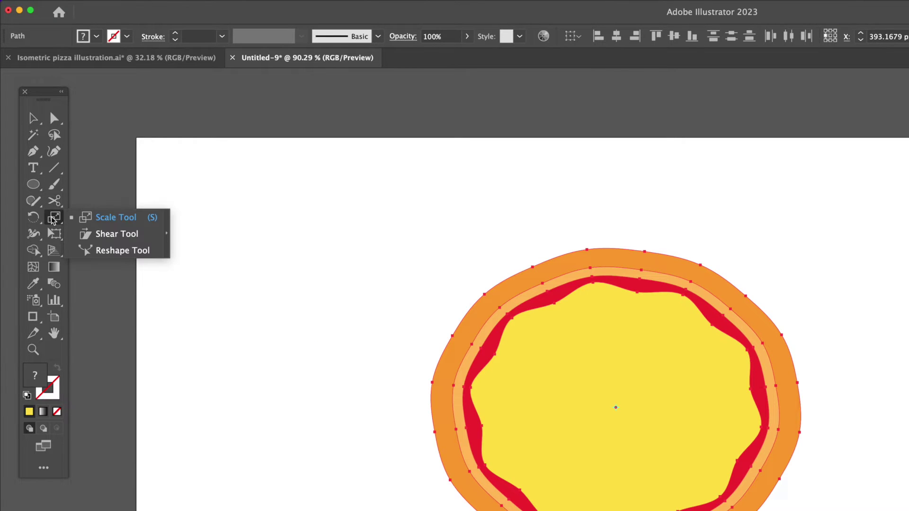
click(108, 234)
key(Return)
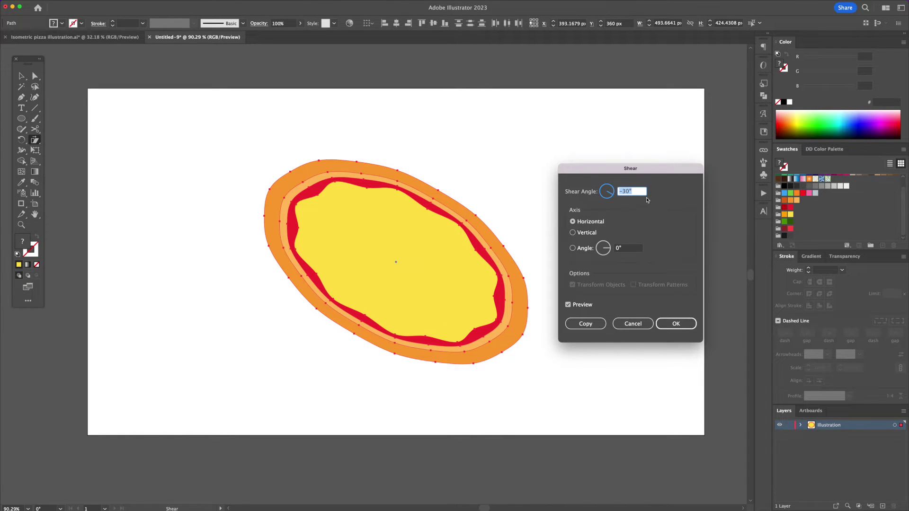
click(677, 323)
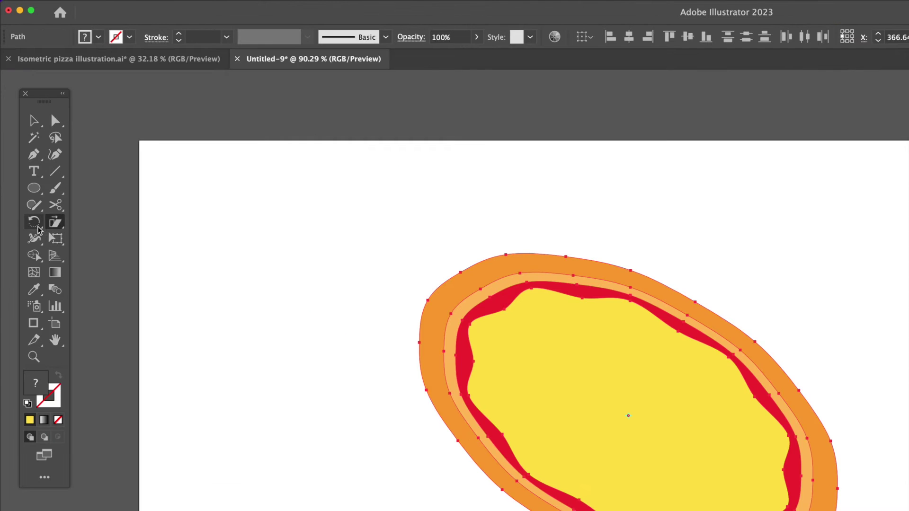
- Rotate the sheared pizza shapes by 30° with the Rotate tool and deselect them
click(21, 140)
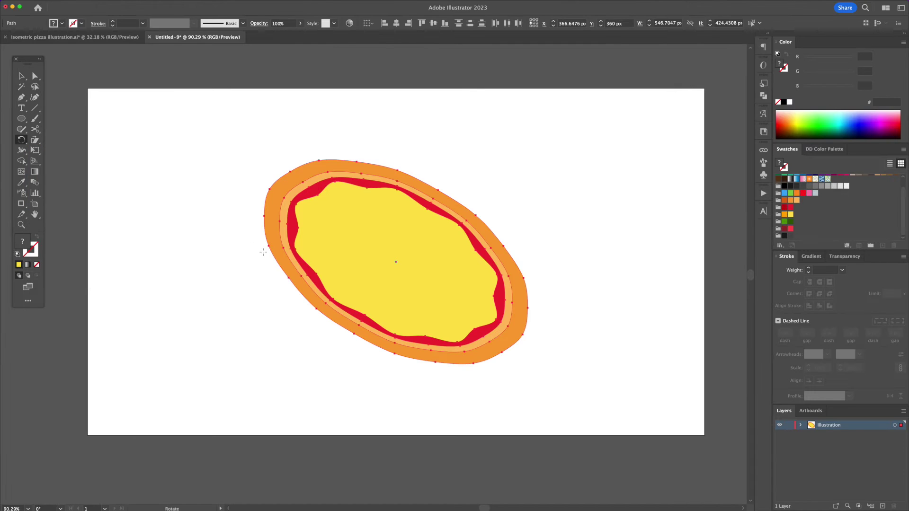
key(Return)
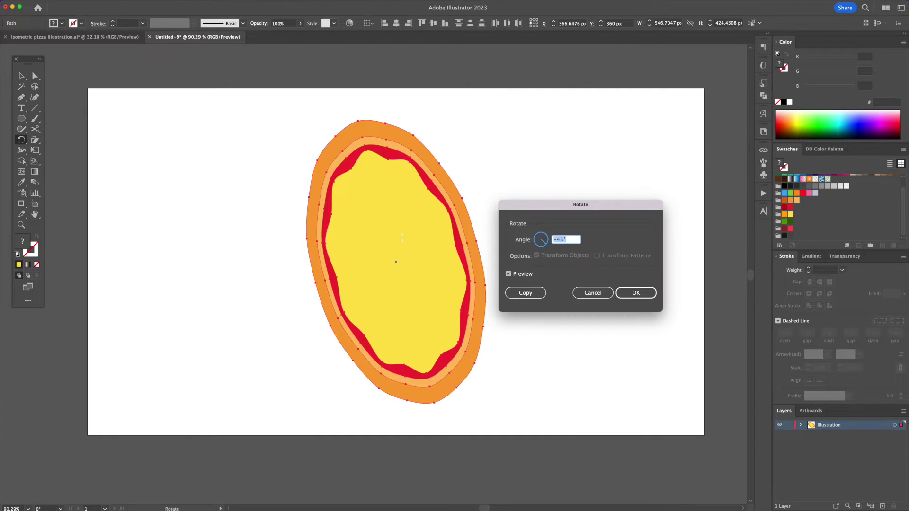
text(30)
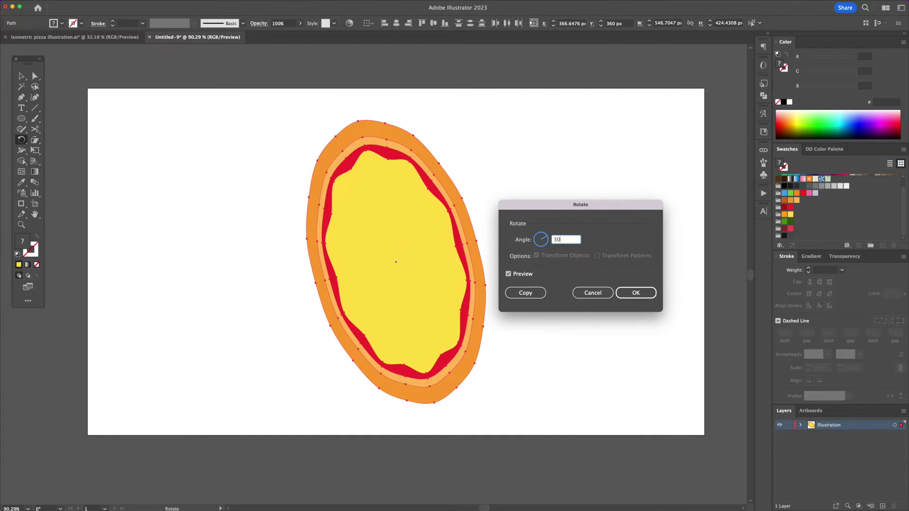
click(633, 293)
key(v)
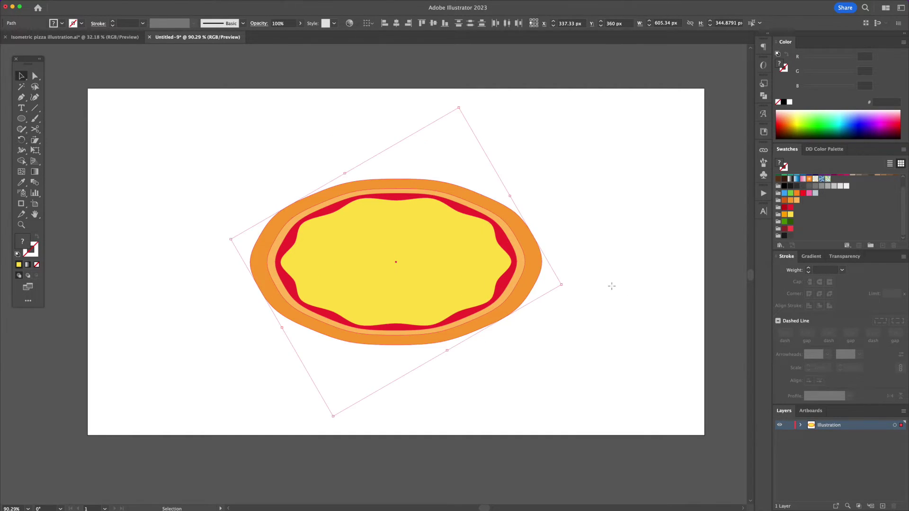
click(611, 286)
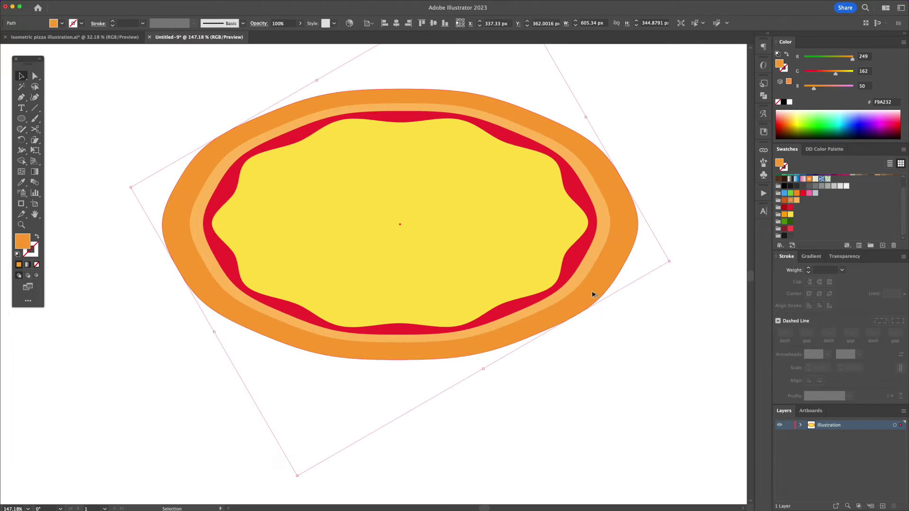
- Duplicate the outer orange crust shape slightly downward, fill the copy with dark orange DE6A12 and send it to the back
drag(591, 291, 591, 322)
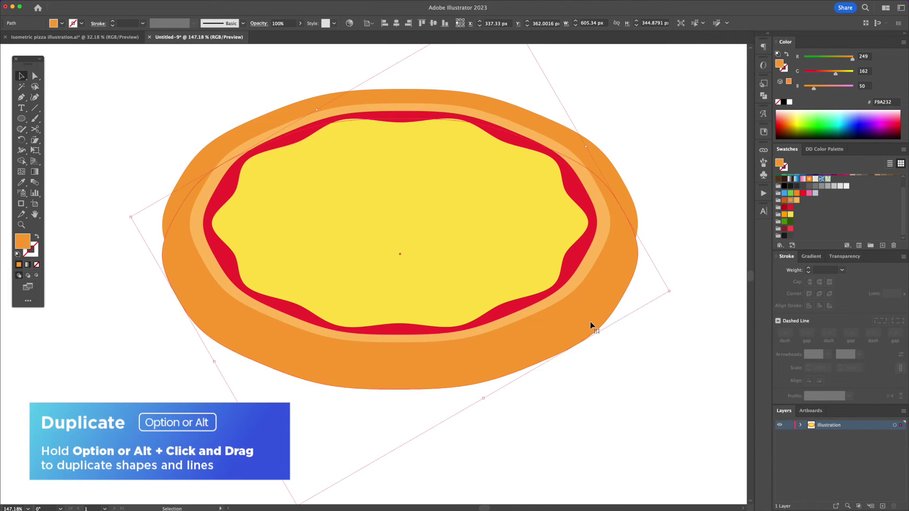
click(784, 200)
right_click(628, 258)
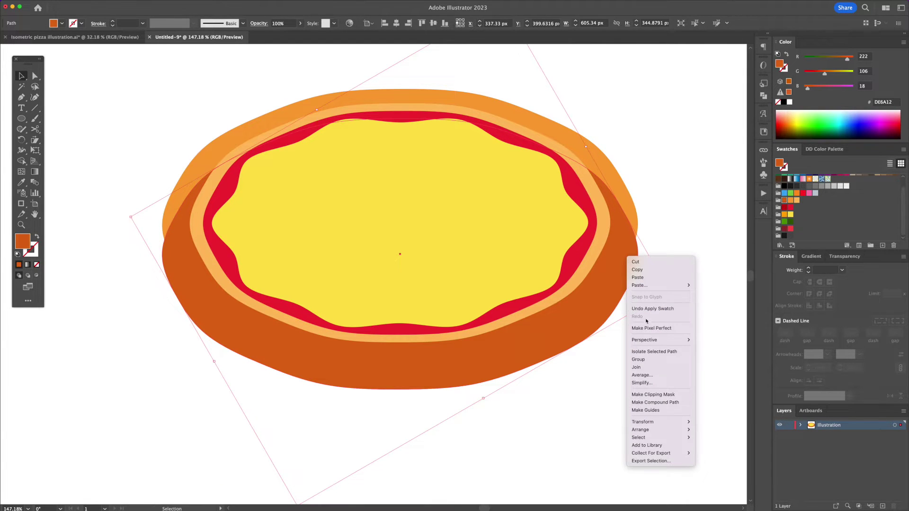
mouse_move(663, 430)
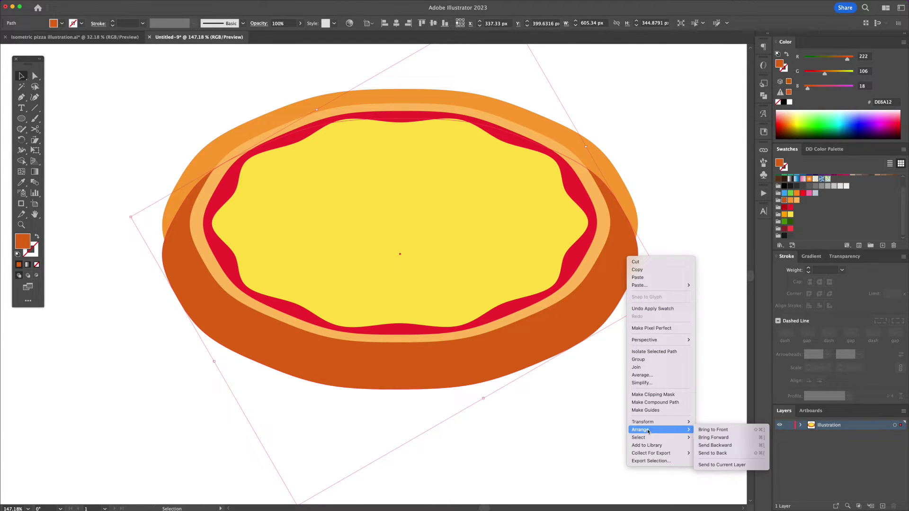
click(712, 453)
click(622, 408)
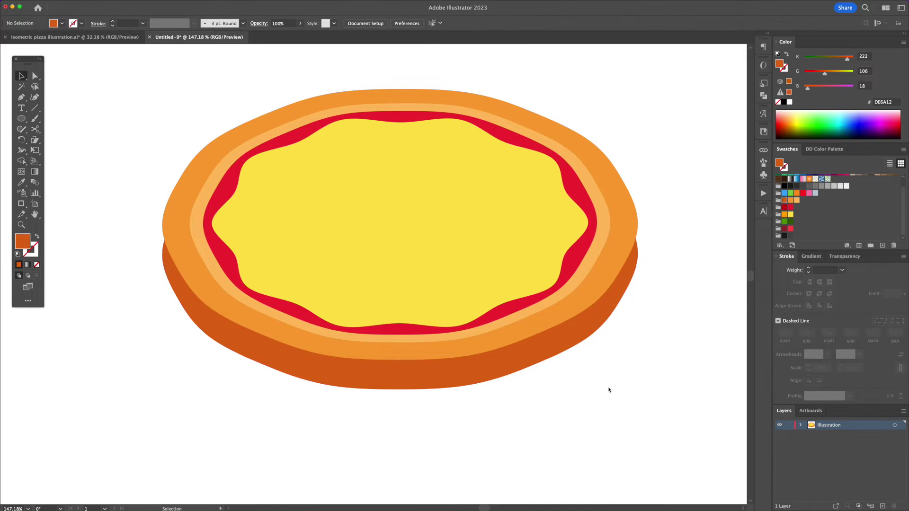
- Isolate the dark orange crust copy and delete the anchor points of its upper half
double_click(573, 341)
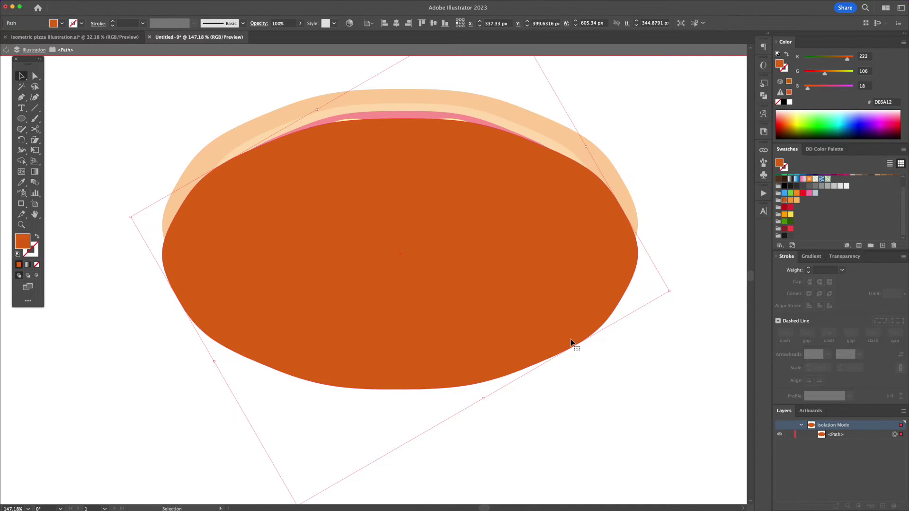
click(34, 76)
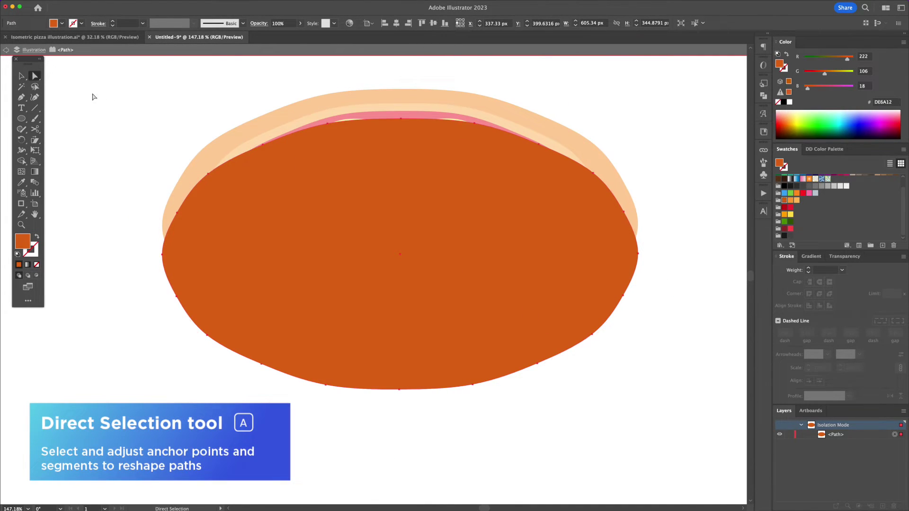
drag(161, 103, 648, 239)
key(Delete)
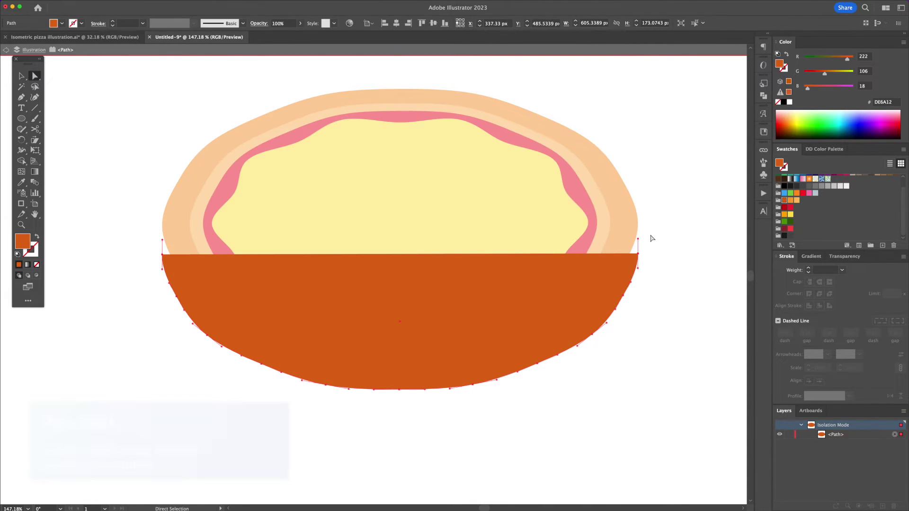
- Extend the dark orange half-shape up to both side anchors of the crust with the Pen tool, close it and exit isolation
key(p)
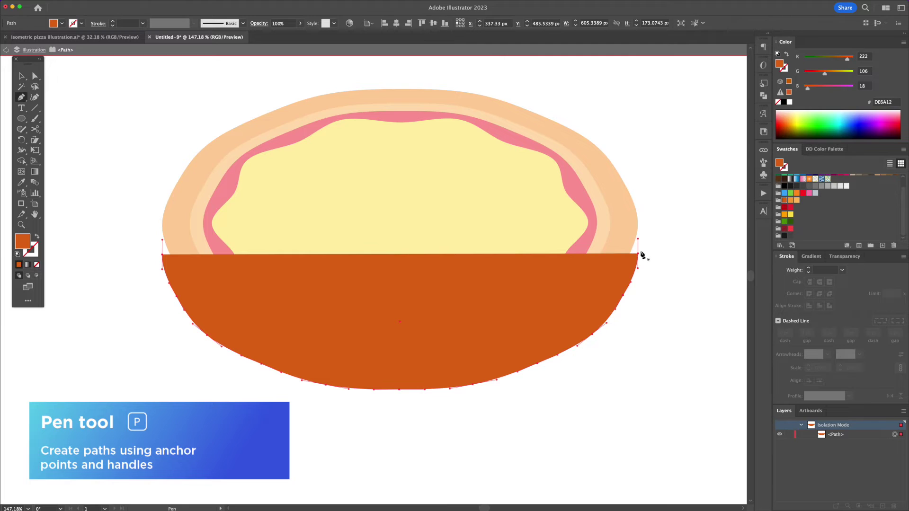
drag(638, 254, 639, 228)
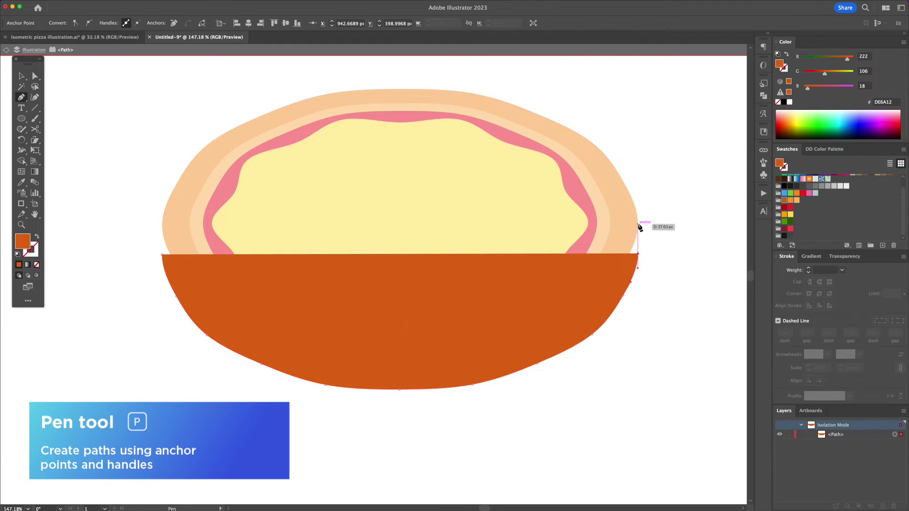
click(638, 223)
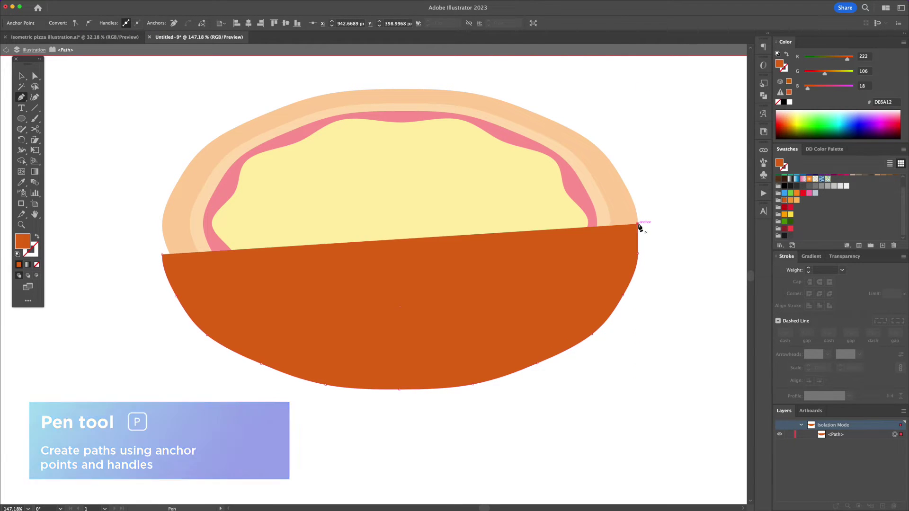
click(163, 224)
click(162, 253)
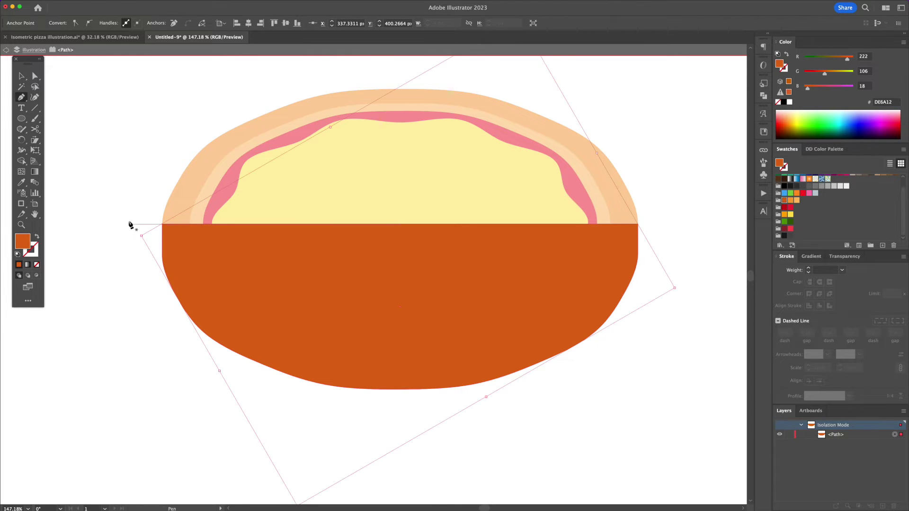
key(v)
key(Escape)
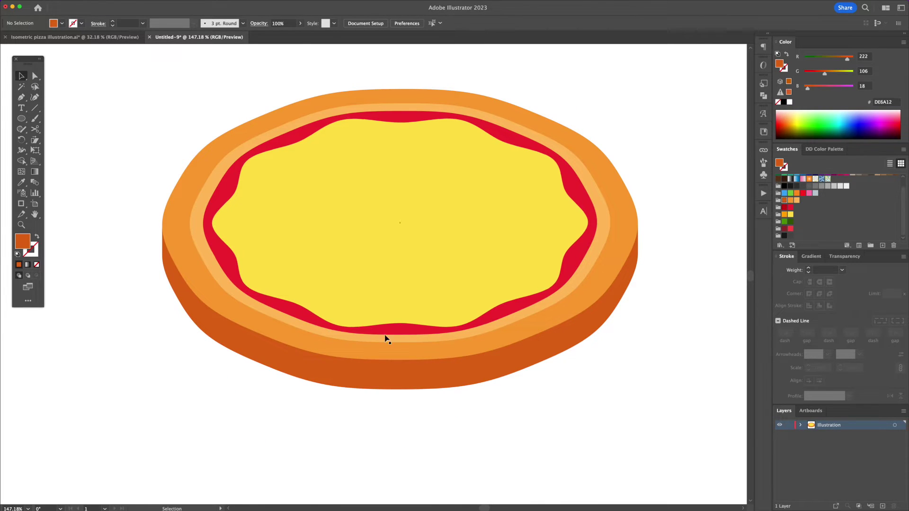
- Duplicate the yellow cheese shape slightly smaller and fill the larger one beneath with the darker orange-yellow swatch
click(284, 197)
click(169, 149)
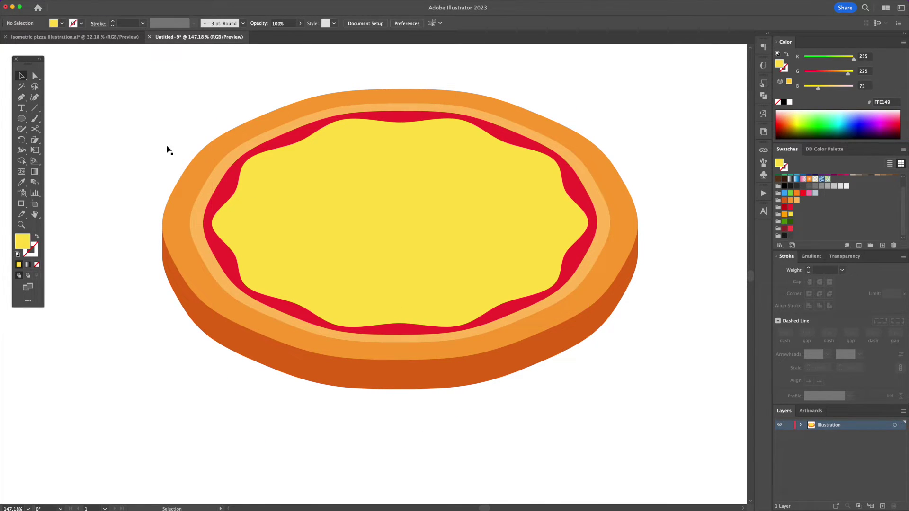
click(379, 203)
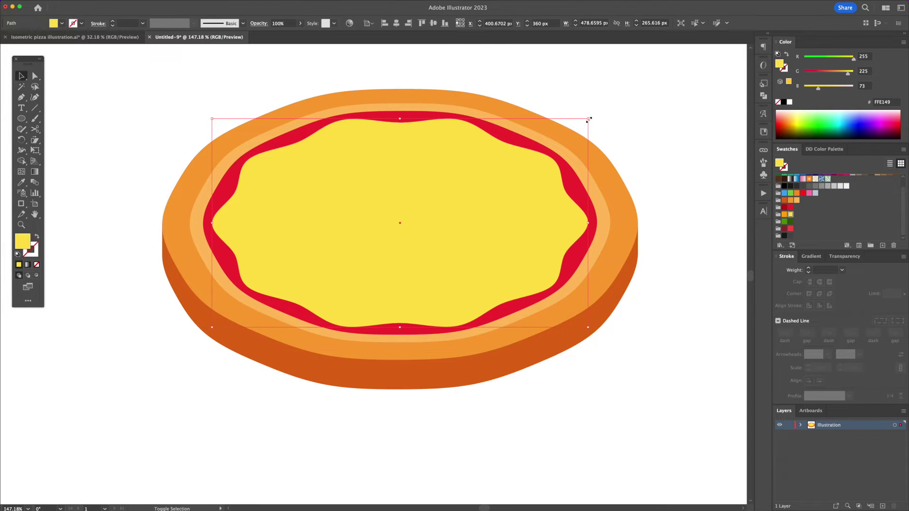
drag(588, 119, 581, 121)
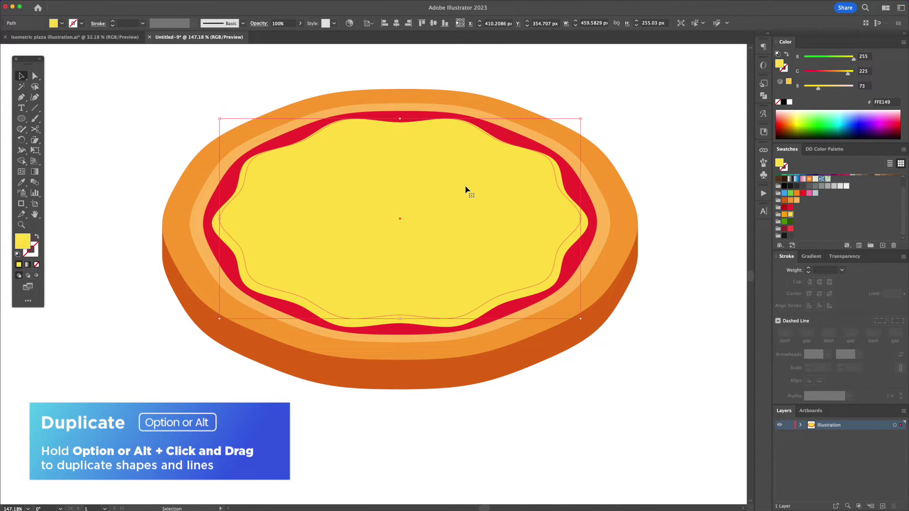
click(784, 214)
click(656, 213)
- Resize and nudge the top yellow cheese shape to leave a thin darker rim along its sides and lower edge
click(537, 245)
drag(581, 319, 585, 323)
key(shift+Down)
key(Up)
key(Up)
key(Up)
key(Up)
drag(493, 254, 493, 251)
- Duplicate the red sauce shape in place, shrink the copy slightly and fill the larger shape beneath with dark red CB000F
click(582, 194)
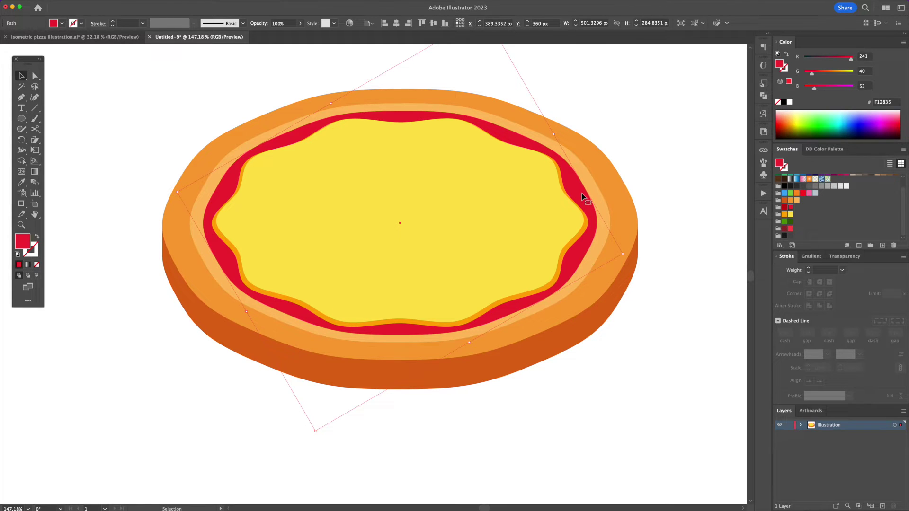
key(a)
key(ctrl+f)
drag(597, 112, 591, 115)
click(603, 119)
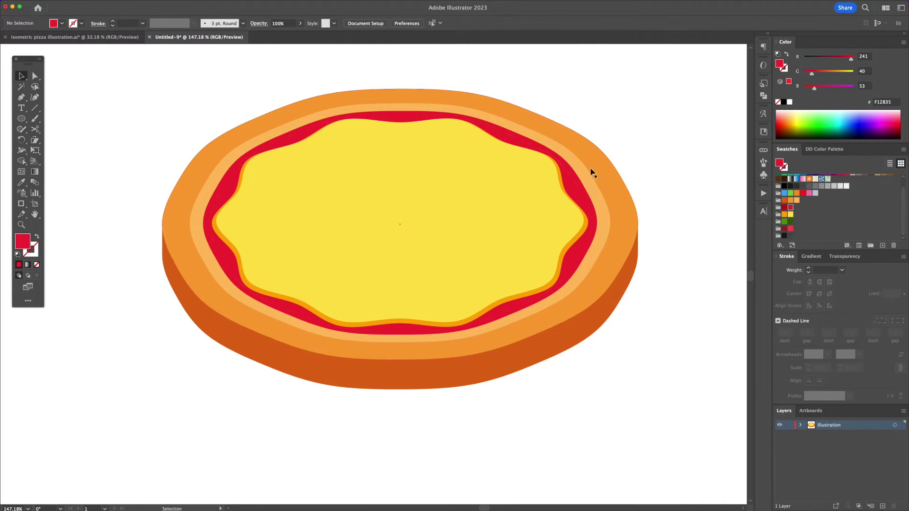
click(576, 180)
click(784, 208)
click(663, 175)
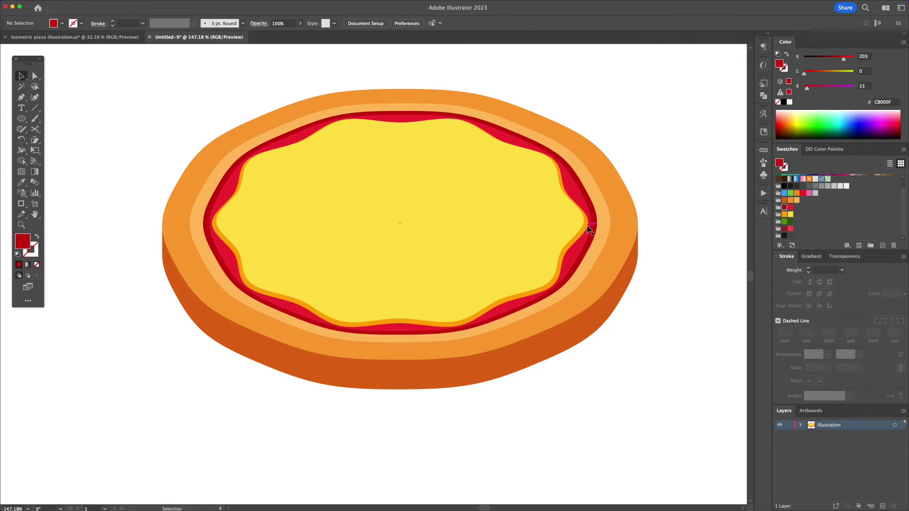
- Nudge the smaller red sauce shape slightly downward over its dark red base
click(582, 243)
drag(582, 242, 582, 246)
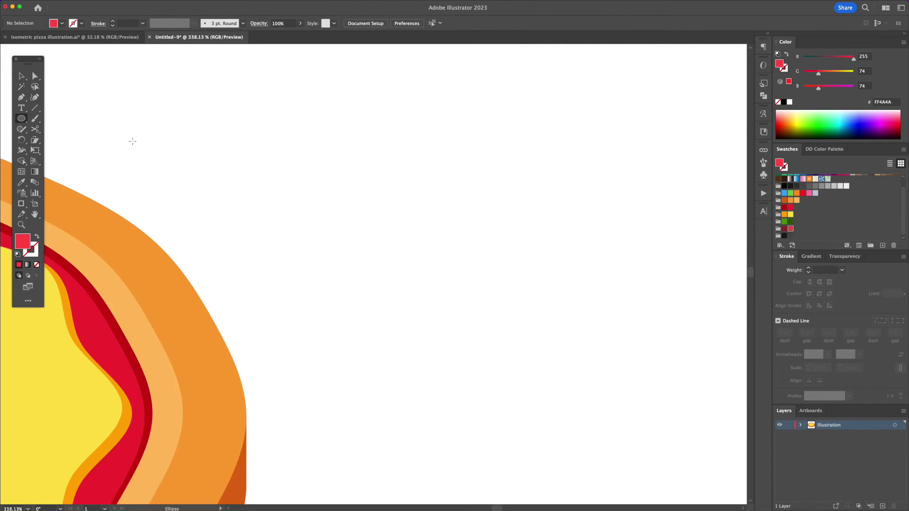
- Draw a circle about 82 px wide filled with light red FF4A4A on empty canvas beside the pizza
mouse_move(467, 210)
mouse_down()
mouse_move(550, 239)
mouse_move(541, 243)
mouse_up()
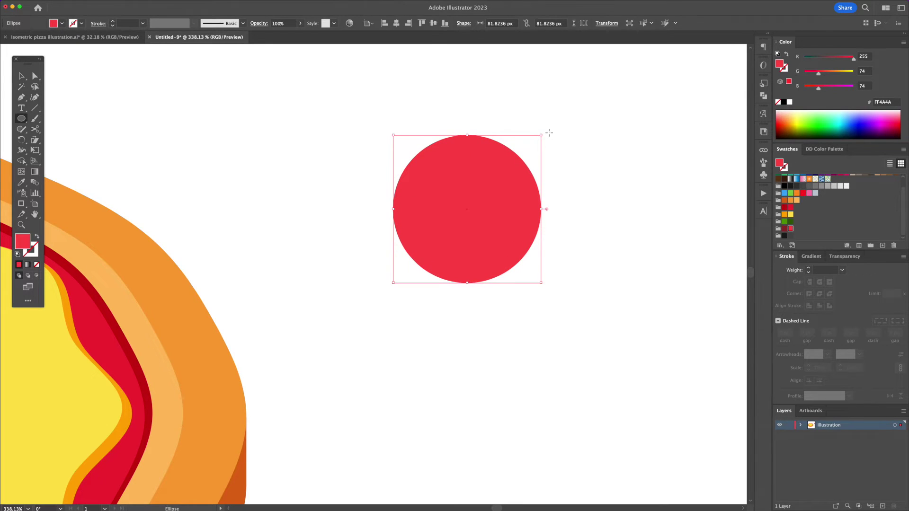
key(r)
key(v)
click(570, 216)
click(504, 208)
- Duplicate the light red circle in place, shrink the copy and give it a darker red fill
key(super+c)
key(super+f)
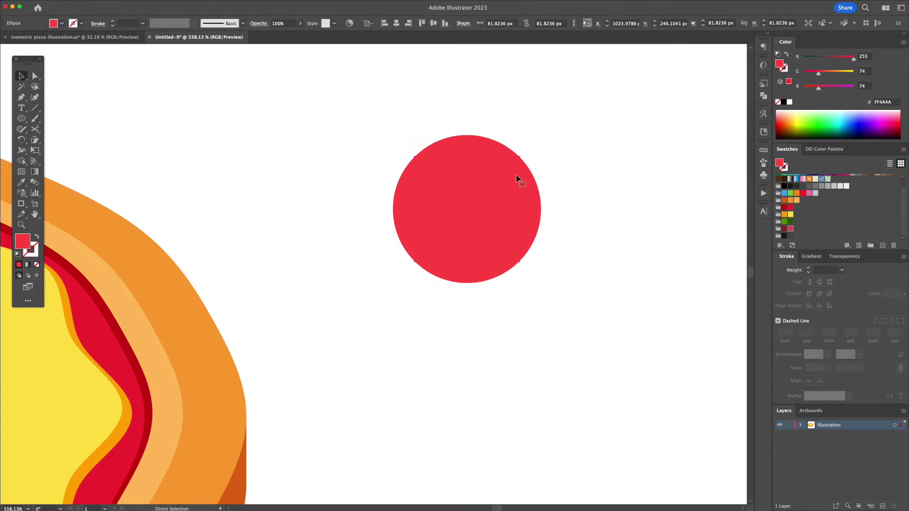
drag(541, 136, 505, 172)
double_click(779, 63)
drag(671, 142, 677, 158)
click(804, 143)
- Arrange the darker red circle and smaller copies as one large and two small spots inside the light red circle
drag(438, 231, 474, 198)
drag(480, 196, 465, 227)
drag(455, 238, 486, 229)
drag(486, 229, 436, 229)
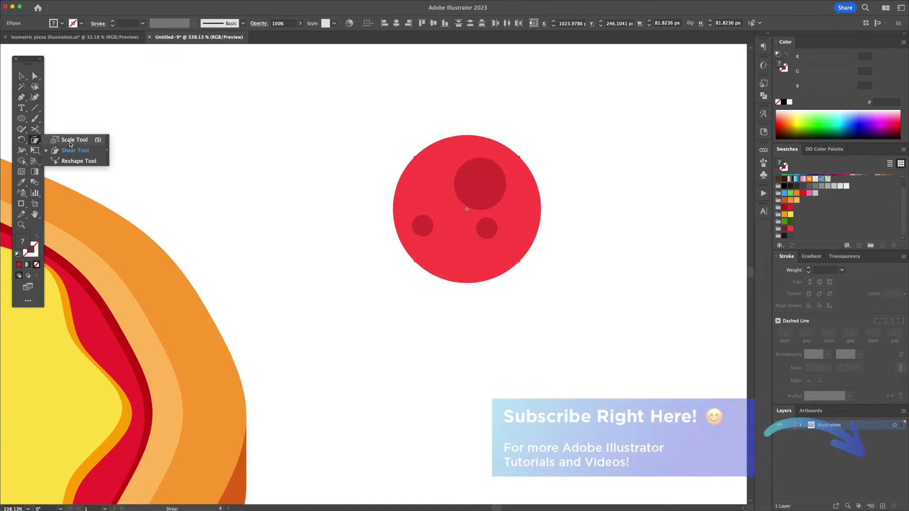
- Scale the pepperoni circle and its spots non-uniformly to 82% horizontal and 70.5% vertical
click(69, 141)
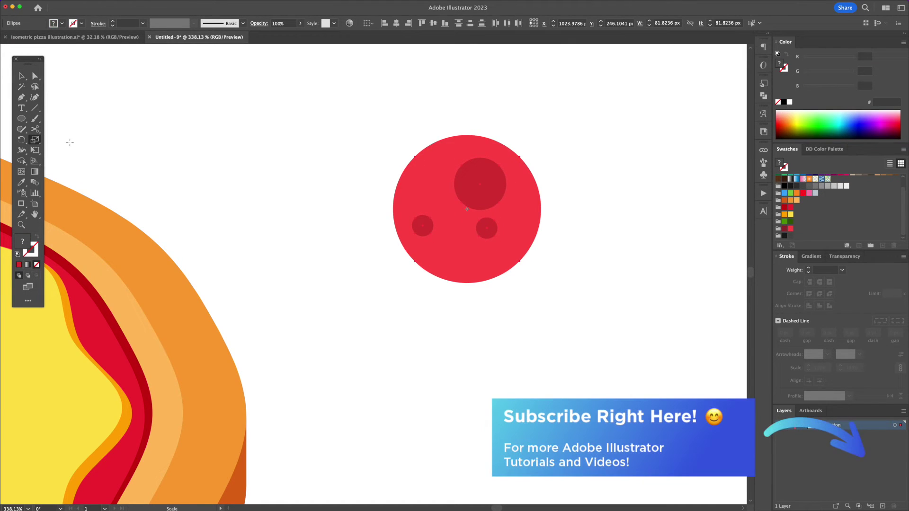
key(Return)
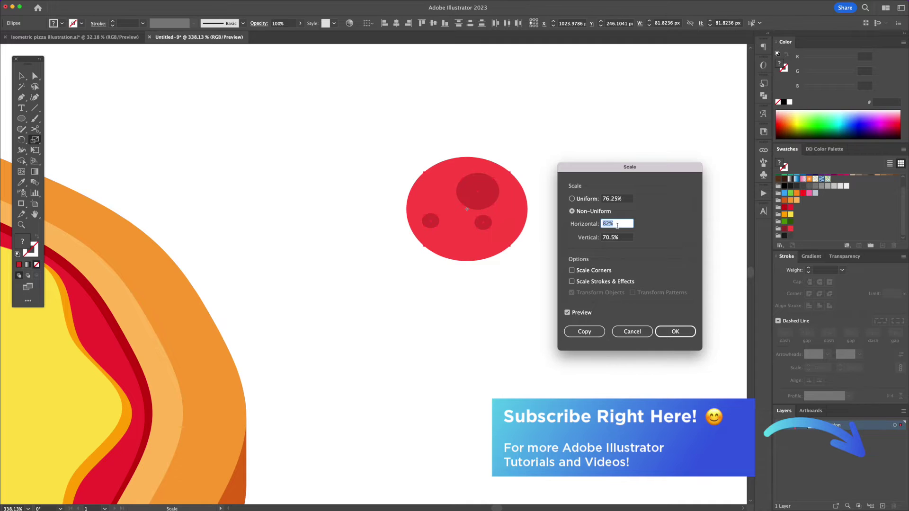
click(686, 334)
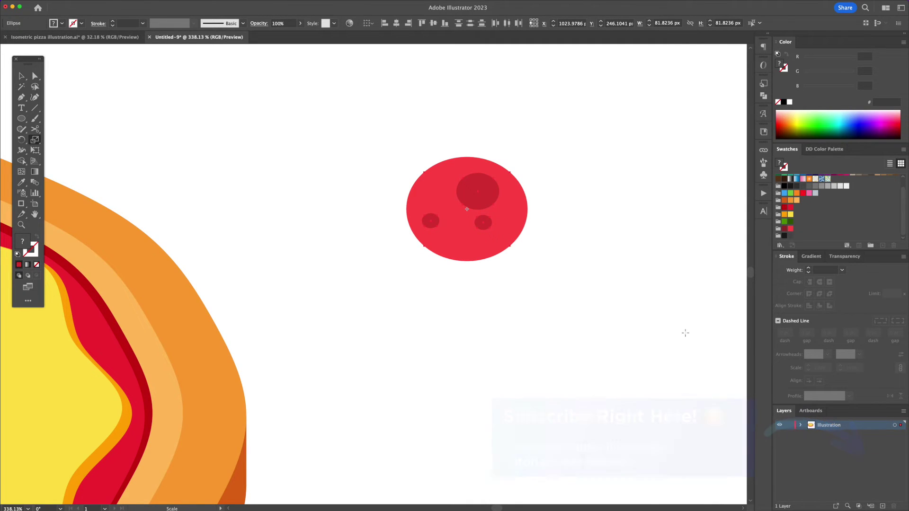
- Shear the pepperoni shapes by -30° along the horizontal axis
click(38, 141)
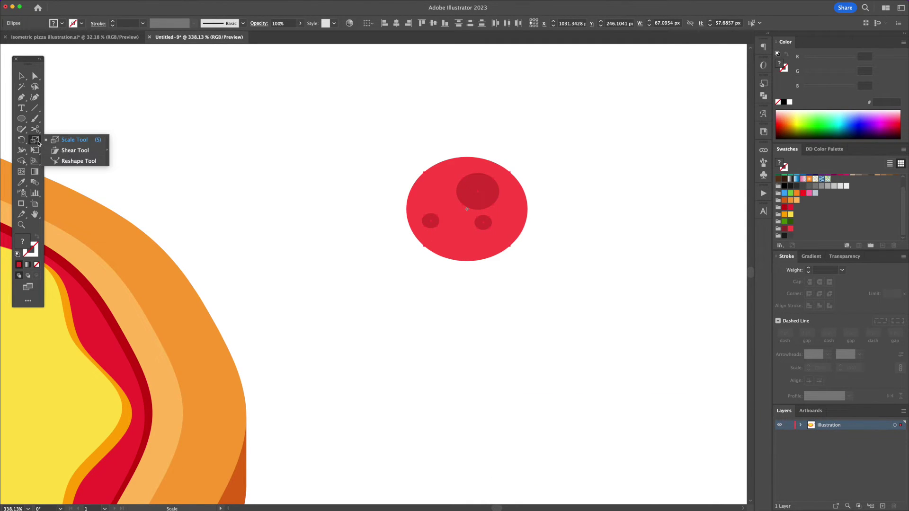
click(65, 151)
key(Return)
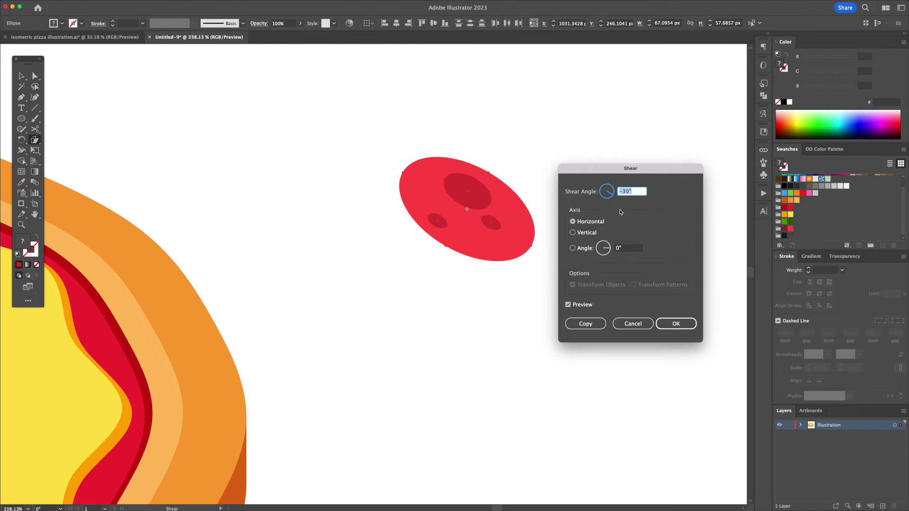
click(686, 321)
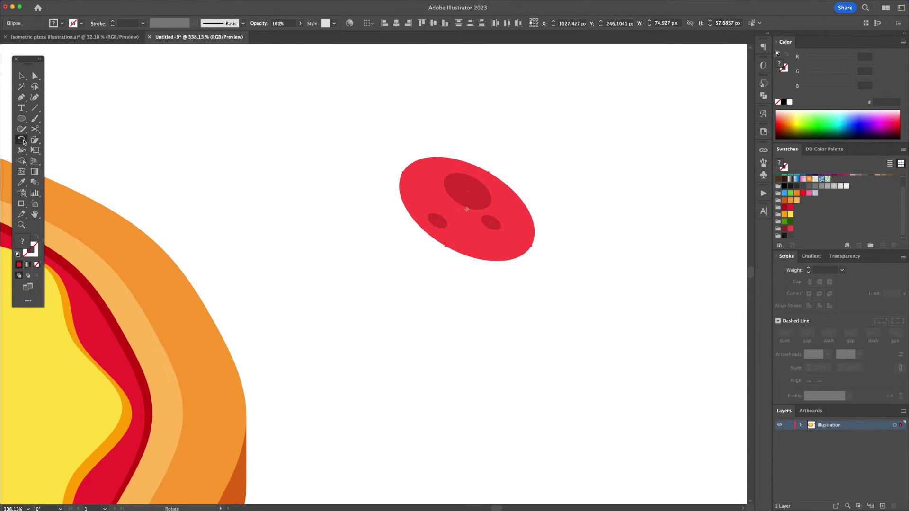
- Rotate the sheared pepperoni shapes by 30°
double_click(22, 140)
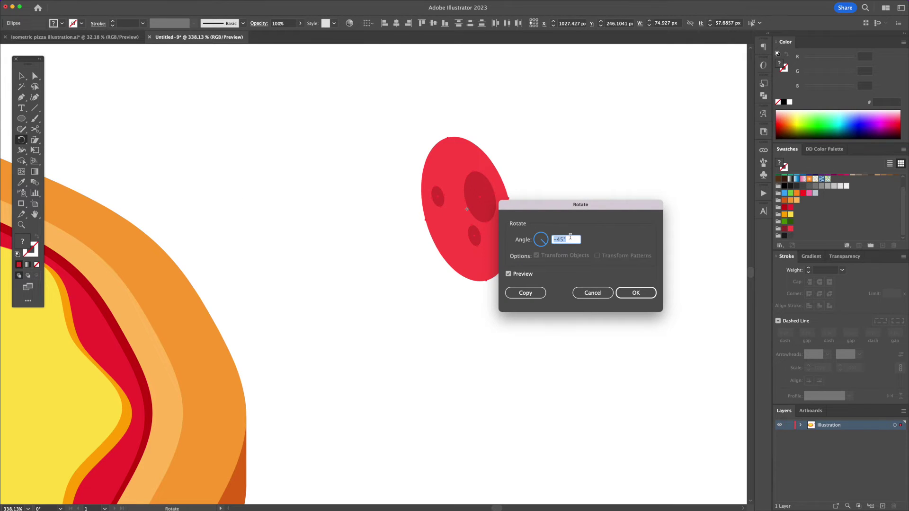
key(Tab)
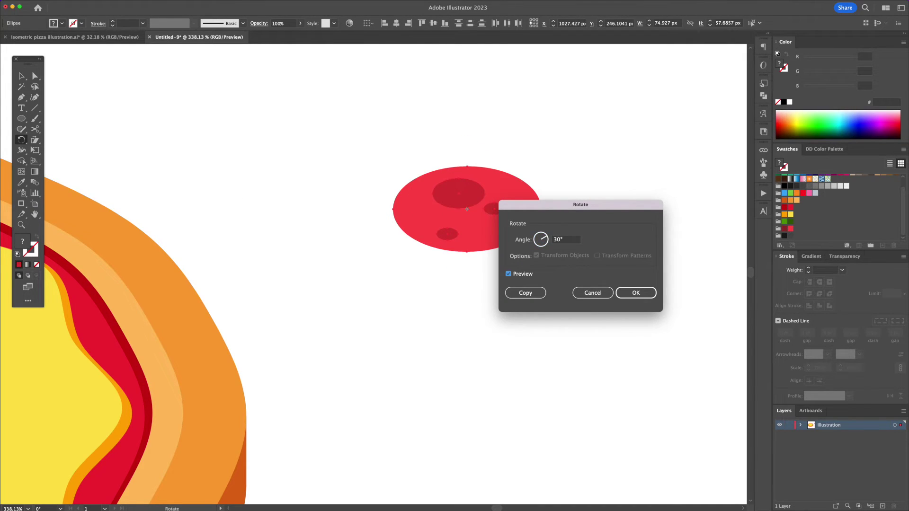
click(643, 293)
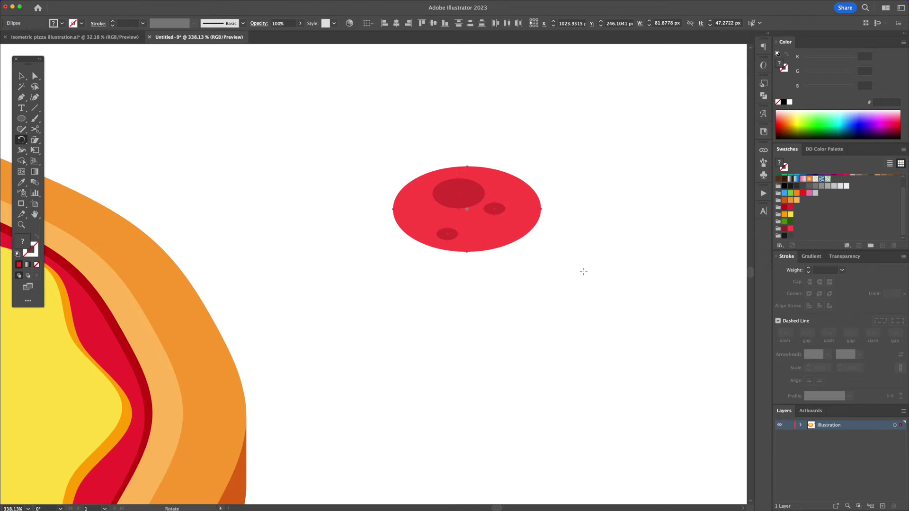
- Duplicate the light red pepperoni ellipse straight below and delete the copy's top anchor to leave a lower half-ellipse
key(v)
click(581, 271)
click(490, 245)
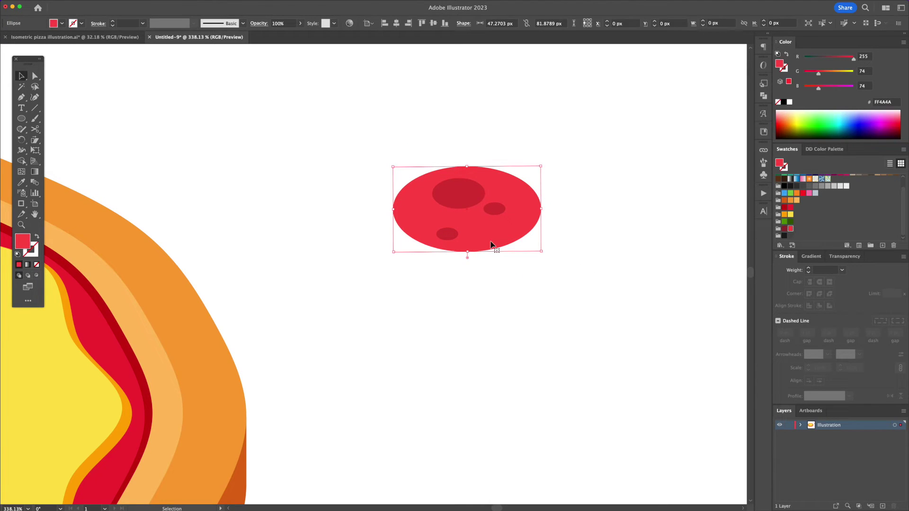
alt+drag(491, 238, 491, 338)
key(a)
drag(475, 267, 455, 275)
key(Delete)
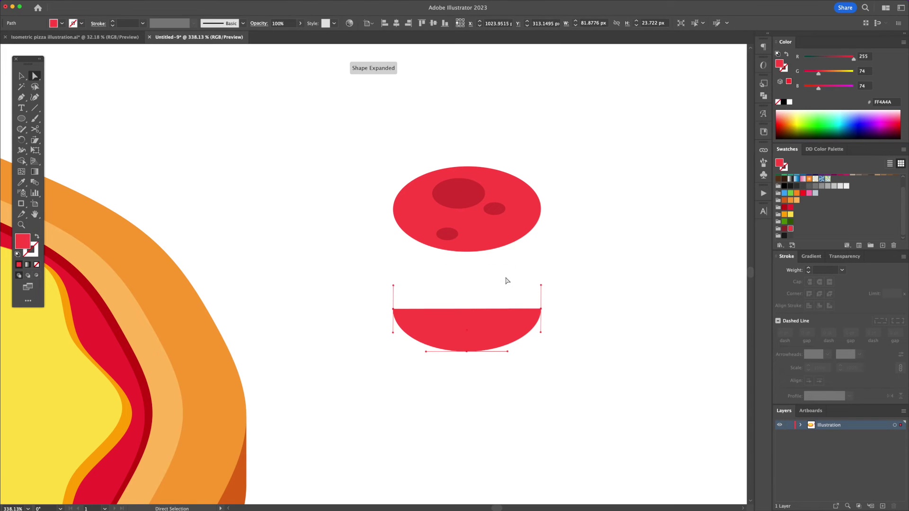
- Extend the half-ellipse up to both side anchors of the pepperoni top with the Pen tool and close the path
click(541, 309)
click(540, 209)
click(393, 209)
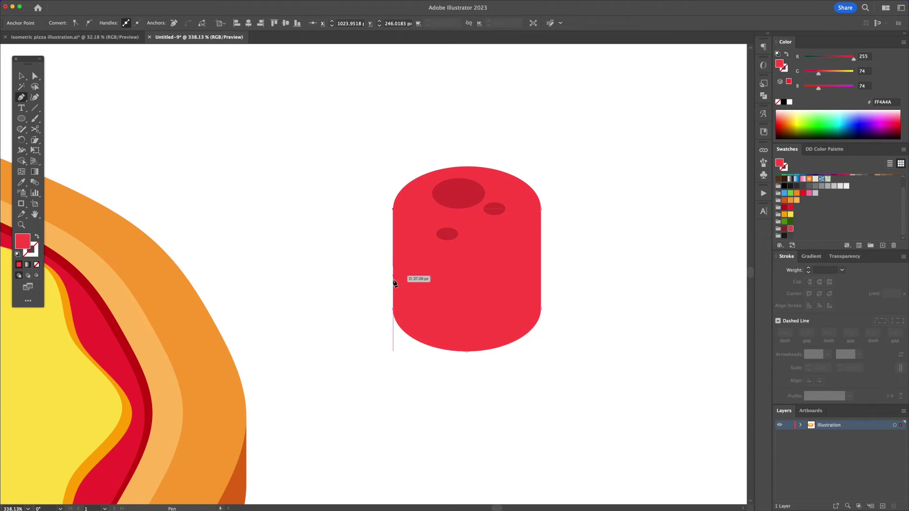
click(394, 309)
- Fill the pepperoni side shape with dark red 962D2D and send it behind the spotted top
key(v)
click(784, 228)
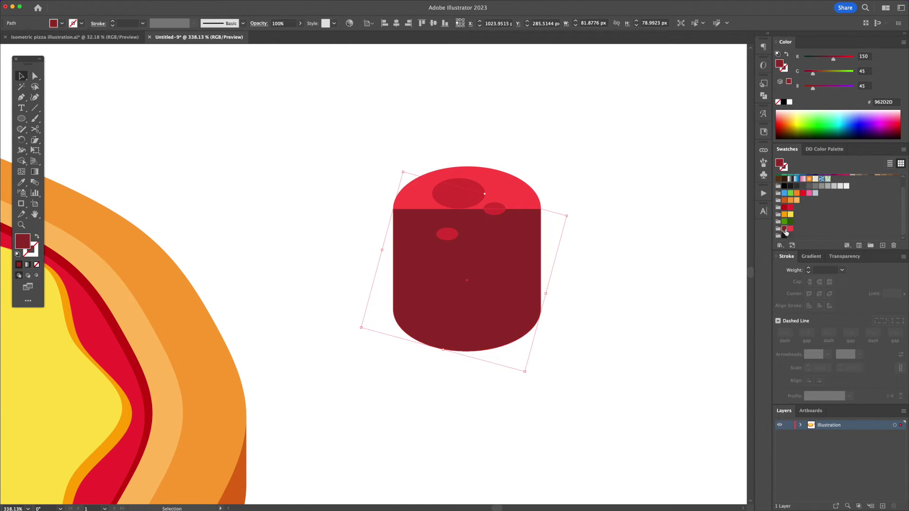
right_click(512, 246)
mouse_move(537, 419)
click(610, 440)
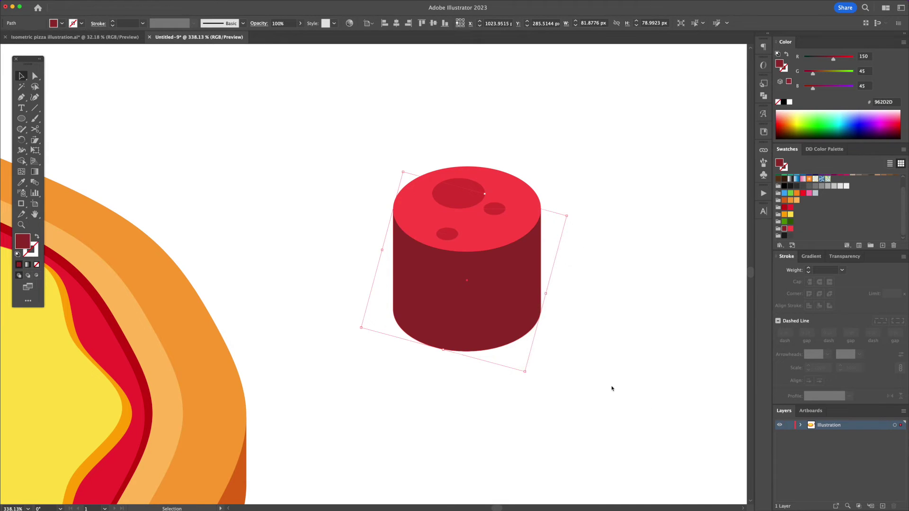
- Raise the lower anchors of the dark red side shape to leave only a thin pepperoni edge
click(572, 293)
key(a)
drag(360, 387, 356, 385)
drag(467, 342, 467, 261)
key(v)
click(572, 318)
- Select all the pepperoni shapes and group them
drag(574, 297, 552, 308)
drag(536, 162, 402, 262)
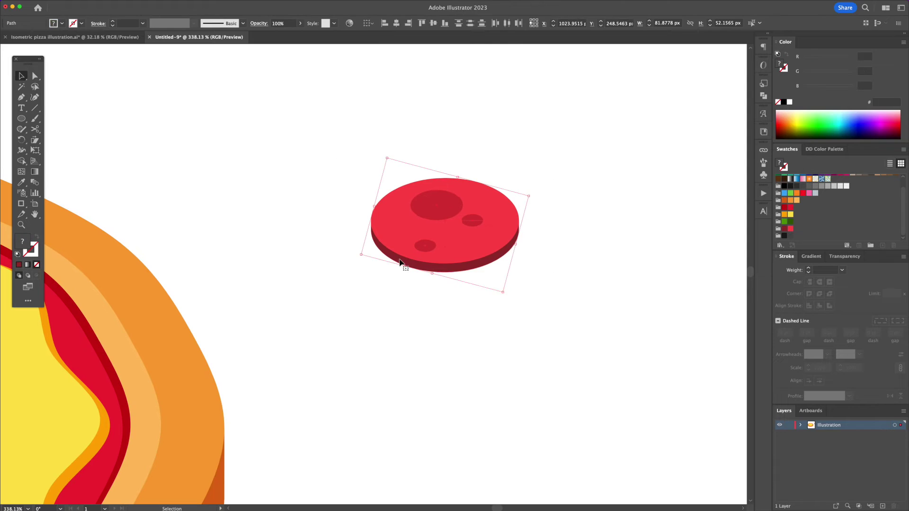
right_click(446, 240)
click(476, 323)
- Duplicate the pepperoni group to its right and reflect the copy across the vertical axis
drag(480, 240, 549, 246)
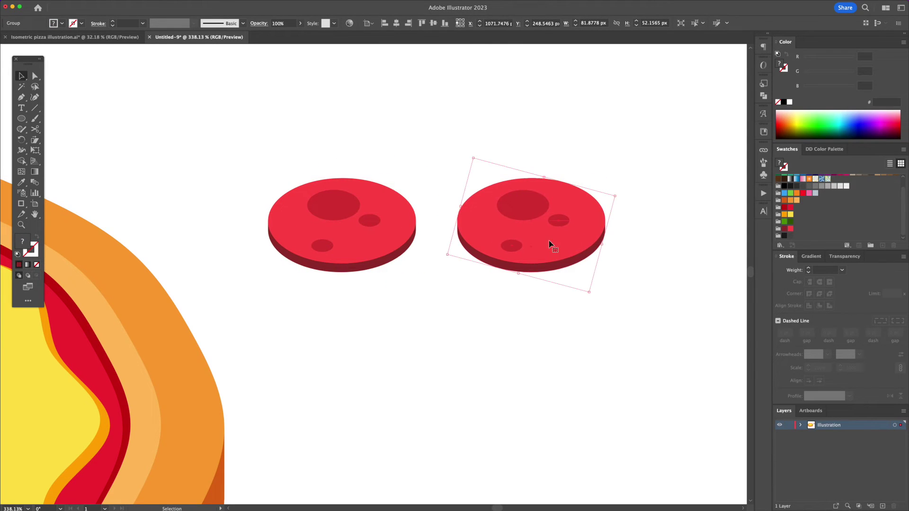
right_click(549, 246)
mouse_move(568, 365)
click(634, 392)
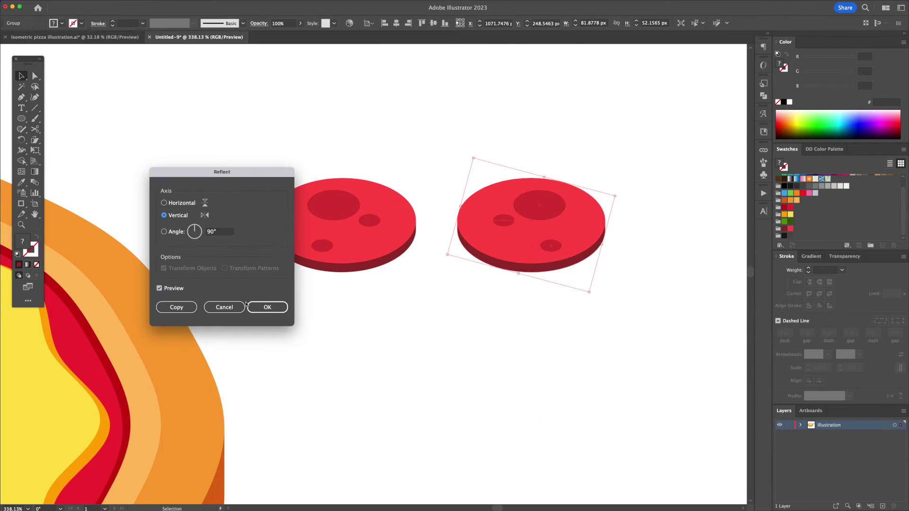
click(266, 309)
- Place both pepperoni variants on the pizza and add copies so five slices are spread over the cheese
scroll(412, 310, down, 5)
drag(610, 218, 401, 233)
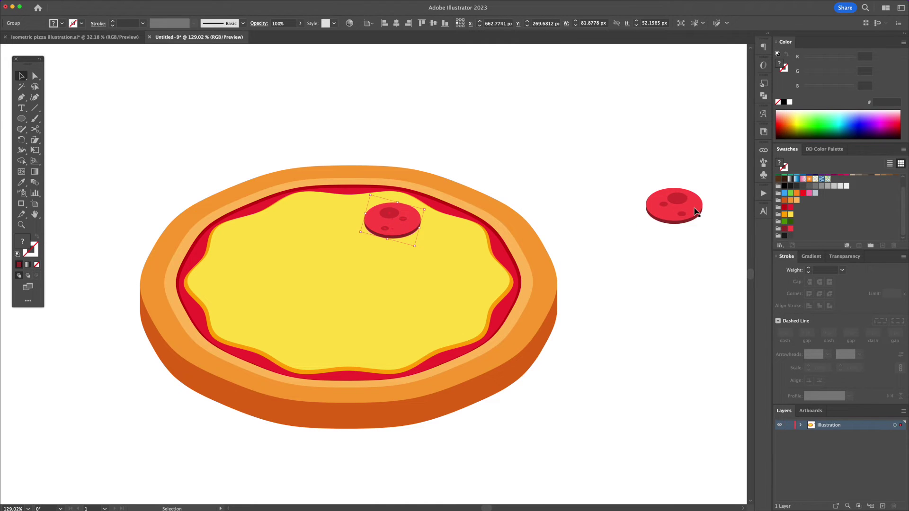
drag(695, 211, 469, 270)
drag(399, 237, 312, 339)
key(super+v)
drag(261, 275, 256, 268)
drag(351, 290, 338, 283)
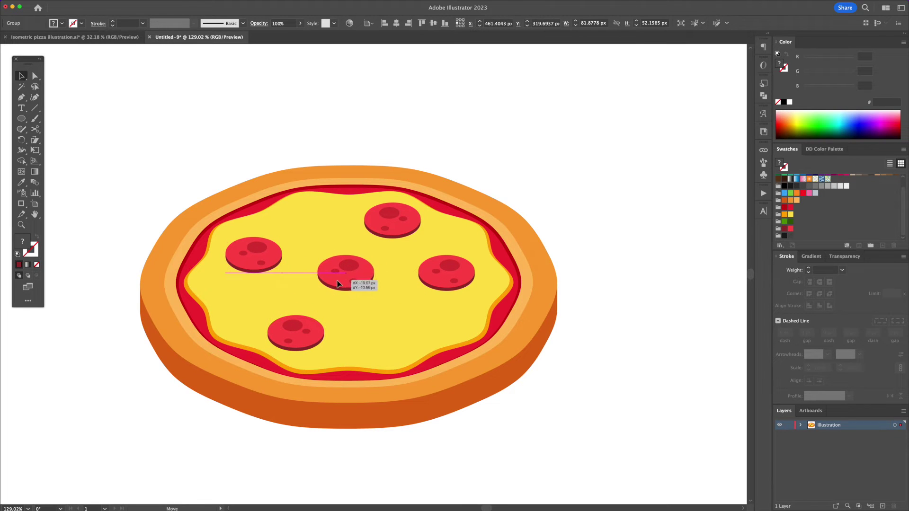
- Add a sixth pepperoni on the lower right of the cheese and adjust the left and centre slices for even spacing
drag(402, 228, 412, 336)
drag(255, 257, 266, 250)
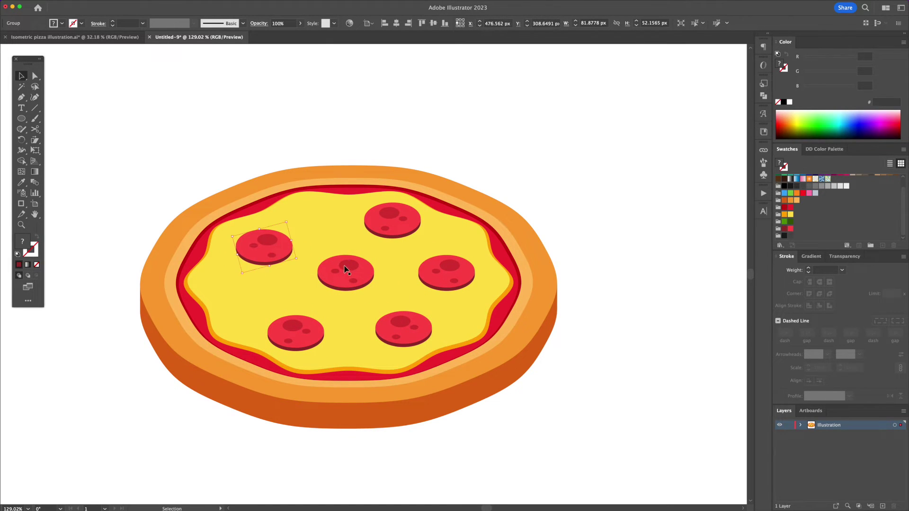
drag(347, 269, 342, 273)
drag(304, 327, 276, 317)
click(625, 278)
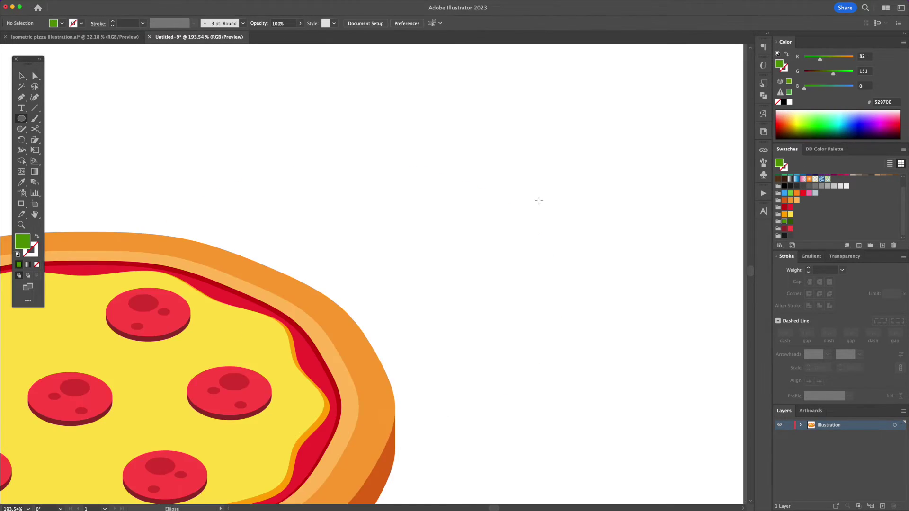
- Draw a green 529700 circle about 95 px wide, duplicate it downward with an overlap and select both circles
drag(517, 195, 566, 226)
key(v)
drag(537, 194, 536, 239)
drag(601, 175, 505, 247)
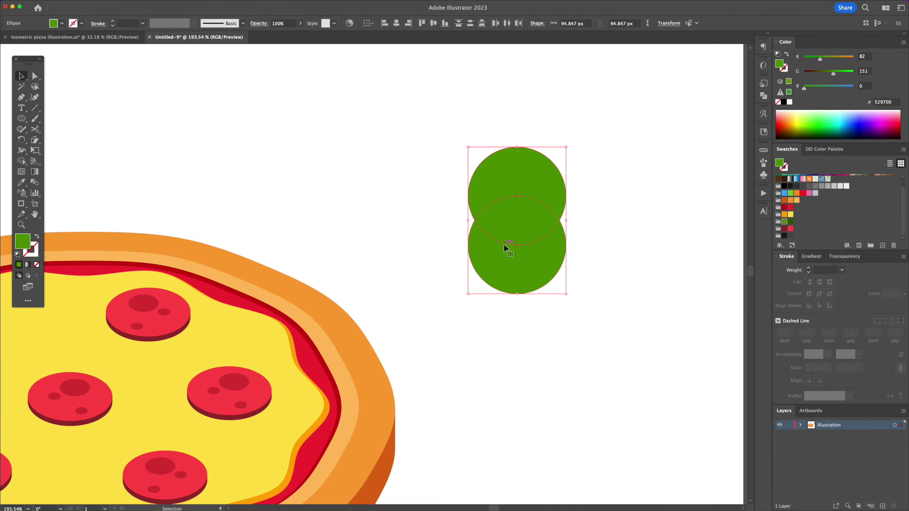
- Remove the non-overlapping parts of the green circles with the Shape Builder, keeping only the leaf-shaped intersection
key(shift+m)
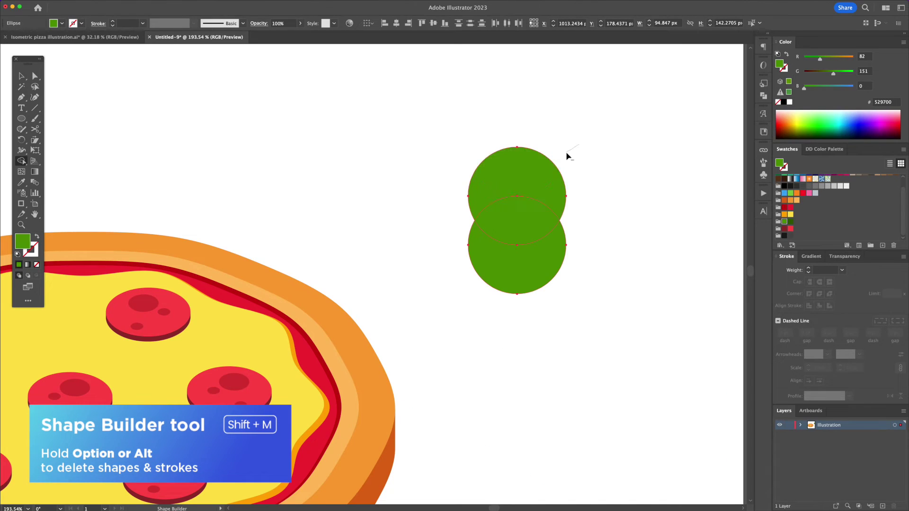
drag(565, 152, 540, 170)
drag(598, 268, 543, 271)
key(v)
click(587, 276)
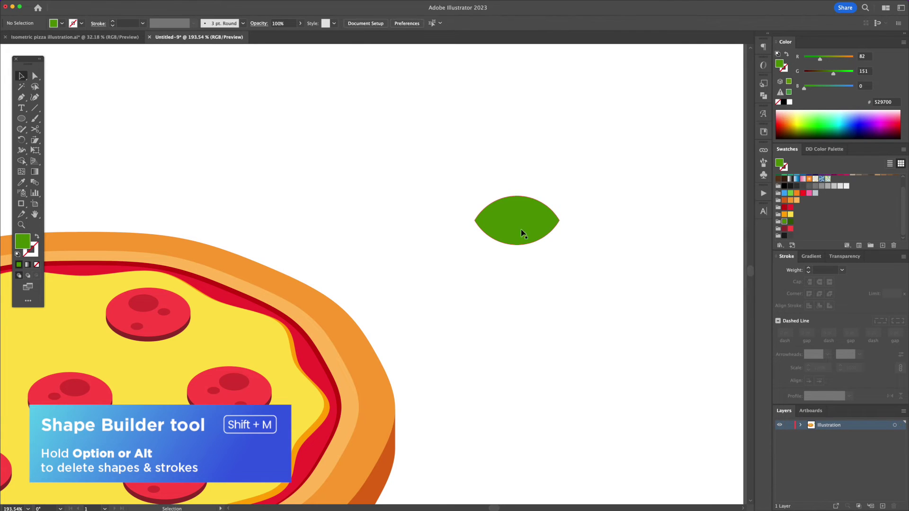
drag(509, 186, 509, 186)
key(Delete)
- Duplicate the leaf in front, fill the copy with dark green 305D00 and squash it vertically into a thin central vein
drag(524, 227, 524, 185)
scroll(548, 229, up, 5)
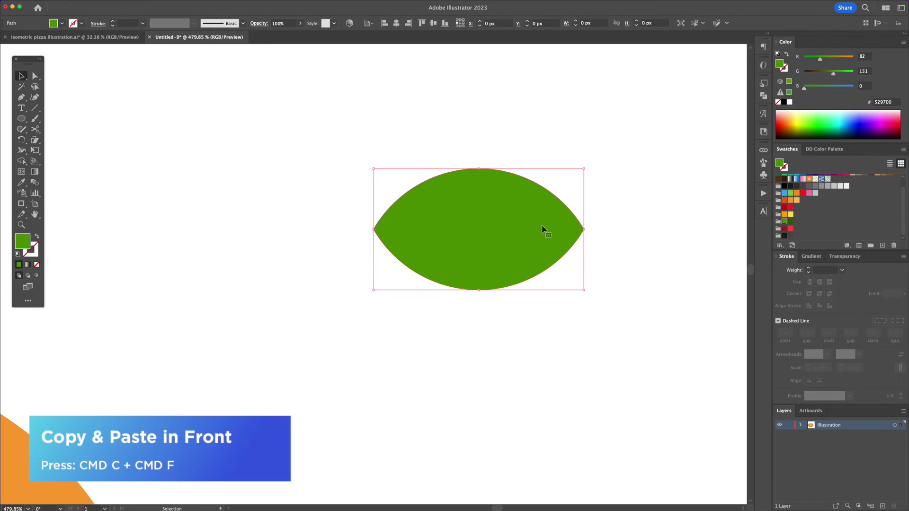
key(super+c)
key(super+f)
click(790, 220)
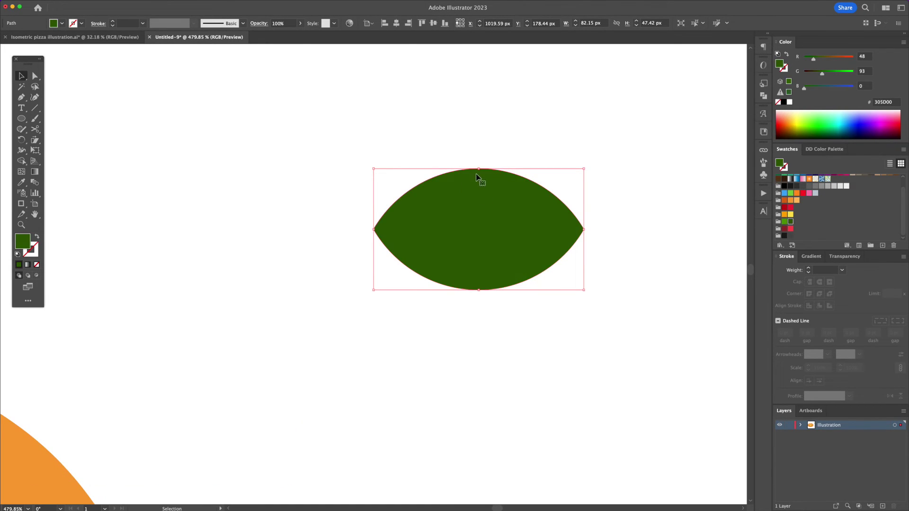
drag(480, 172, 479, 224)
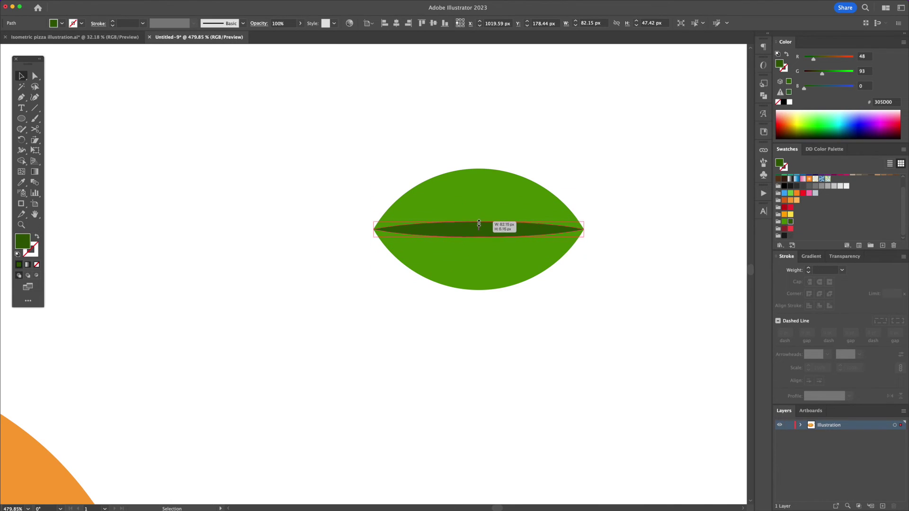
- Scale the leaf and its vein together non-uniformly to 82% horizontal and 70.5% vertical
shift+click(449, 253)
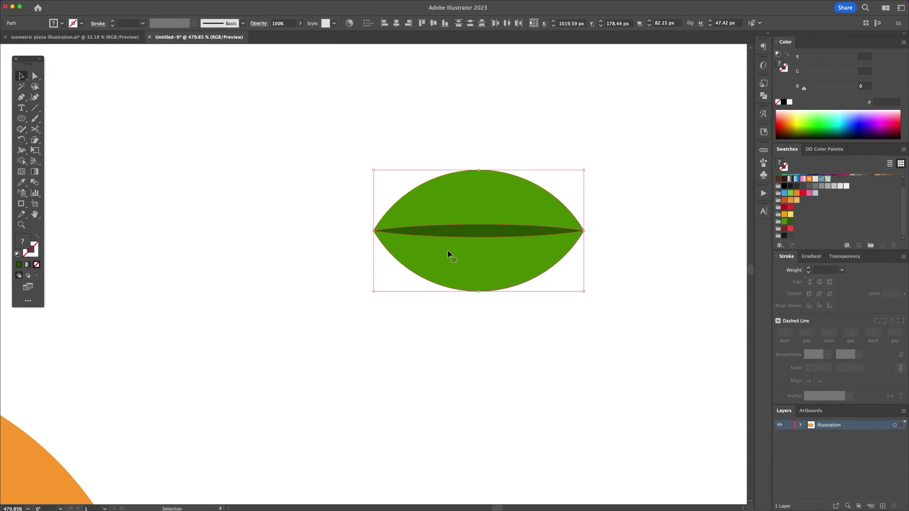
key(s)
key(Return)
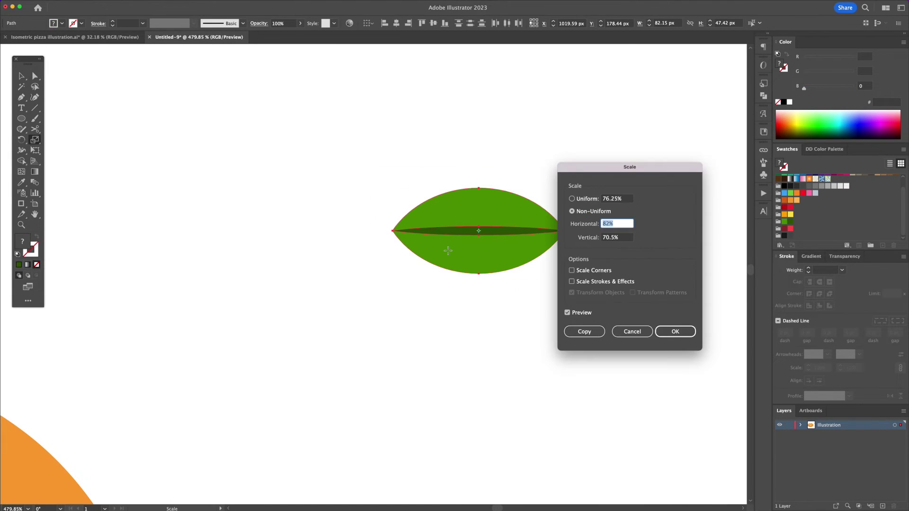
click(690, 331)
- Shear the leaf and its vein by -30° along the horizontal axis and rotate them by 30°
click(36, 142)
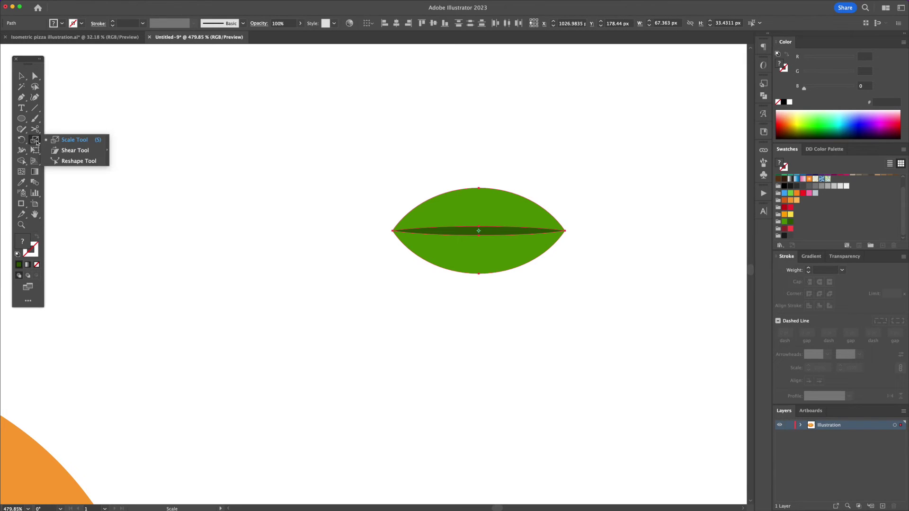
click(66, 150)
key(Return)
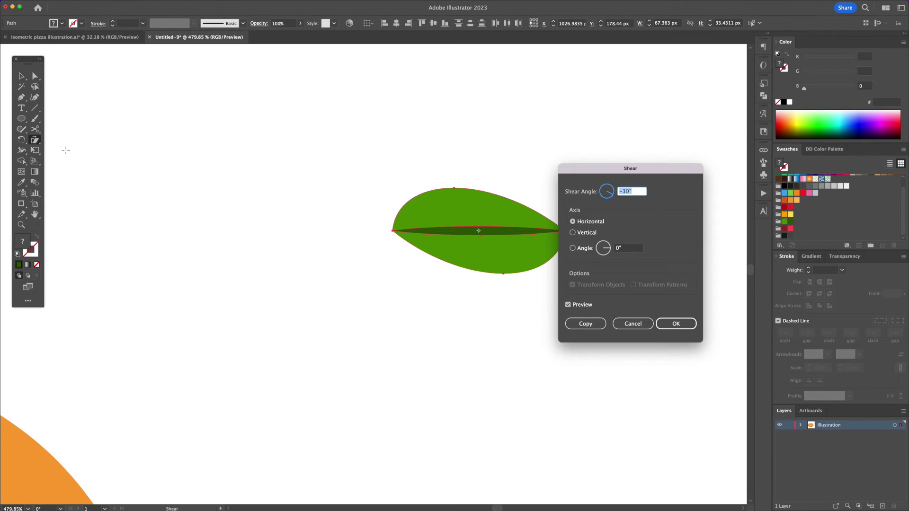
key(Return)
key(Return)
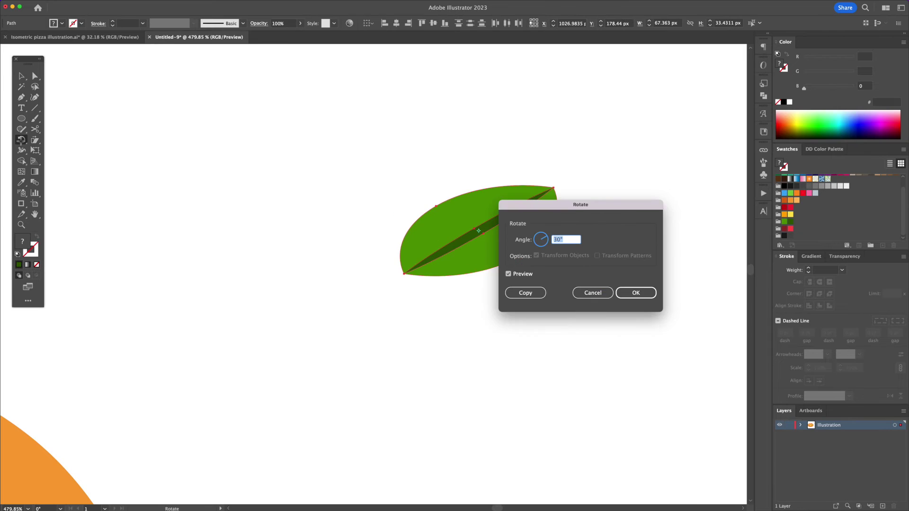
key(Return)
key(v)
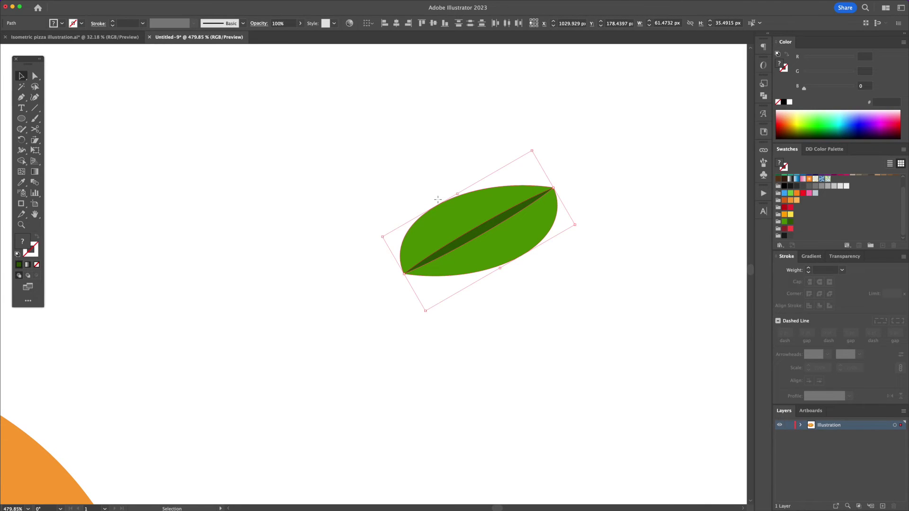
- Duplicate the leaf's base shape straight below it, fill the copy with dark green 305D00 and send it to the back
click(417, 182)
drag(489, 260, 494, 350)
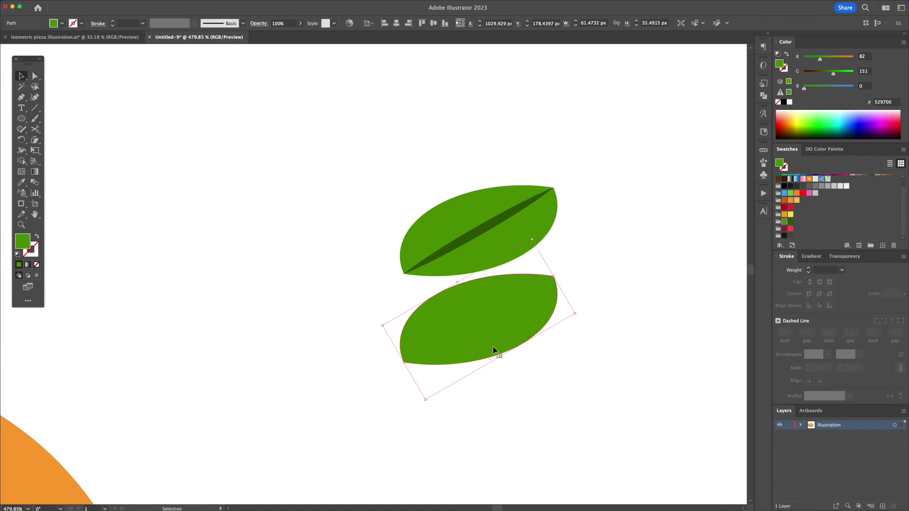
click(792, 224)
right_click(544, 298)
click(648, 491)
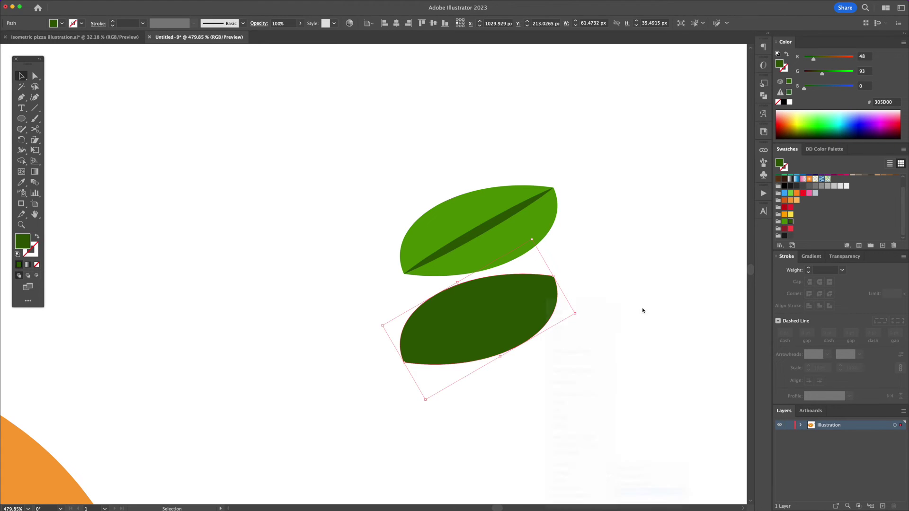
- Move the dark green copy up behind the leaf to form a thin lower edge and group all leaf parts
drag(495, 299, 496, 223)
drag(625, 304, 483, 227)
key(super+g)
- Duplicate the leaf group beside the original and reflect the copy so it points the opposite way
mouse_move(506, 240)
mouse_down()
mouse_move(297, 244)
mouse_move(511, 246)
mouse_up()
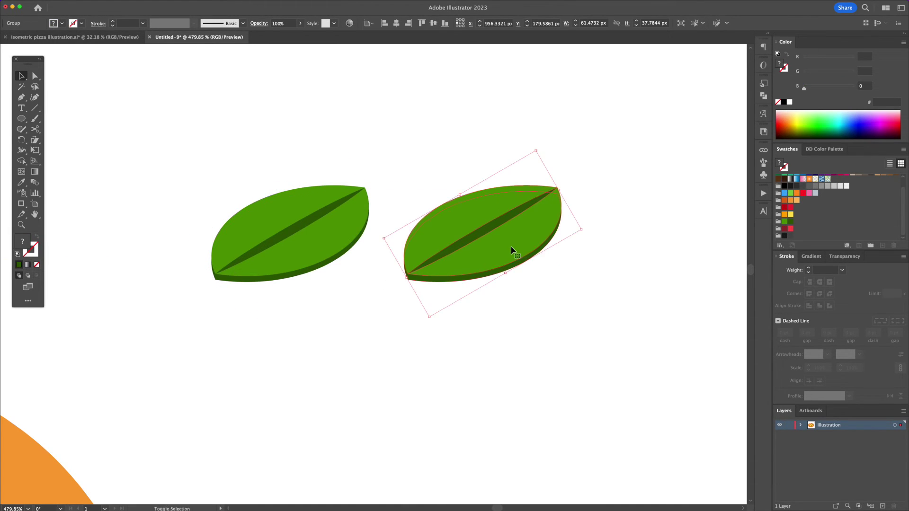
right_click(512, 250)
mouse_move(540, 372)
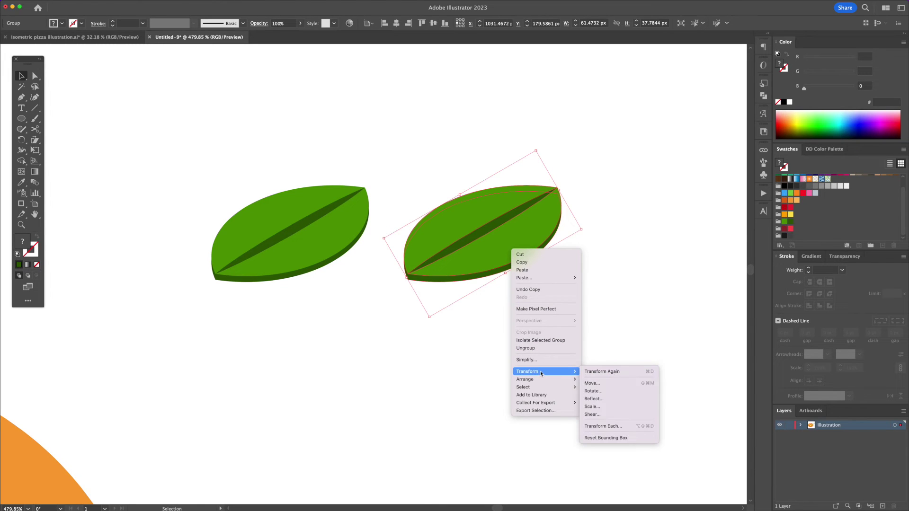
click(594, 398)
key(Return)
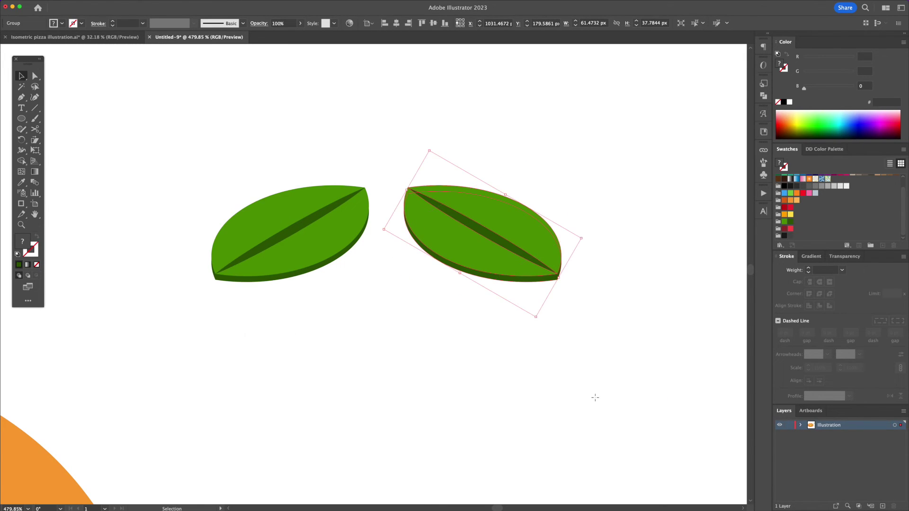
- Place the two leaves on the pizza, one beside the upper pepperoni and the mirrored one beside the right pepperoni
key(super+0)
drag(619, 166, 362, 240)
drag(704, 159, 452, 265)
- Copy the leaf to the lower-left pepperoni and bring that pepperoni in front of the leaf
drag(384, 236, 292, 309)
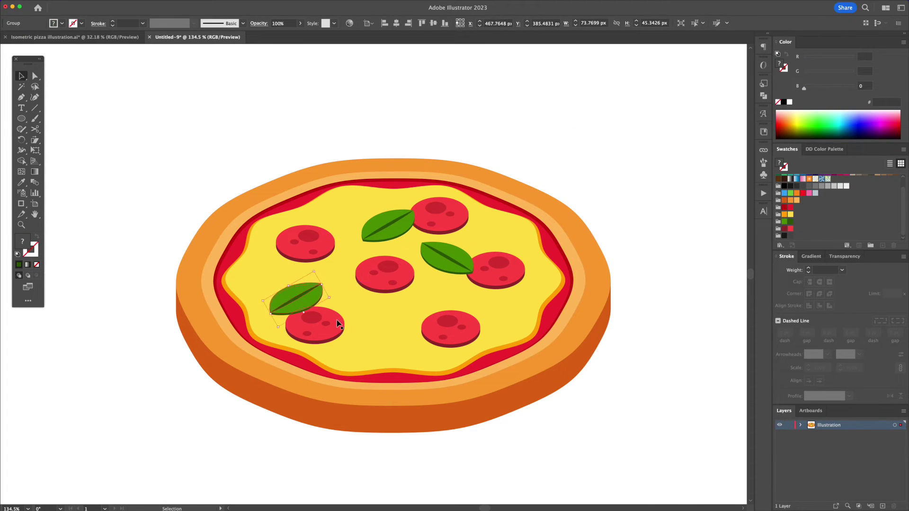
right_click(338, 321)
mouse_move(366, 451)
click(438, 451)
click(444, 449)
- Copy the mirrored leaf beside the lower-right pepperoni and bring that pepperoni to the front
drag(464, 270, 417, 333)
right_click(444, 326)
mouse_move(473, 457)
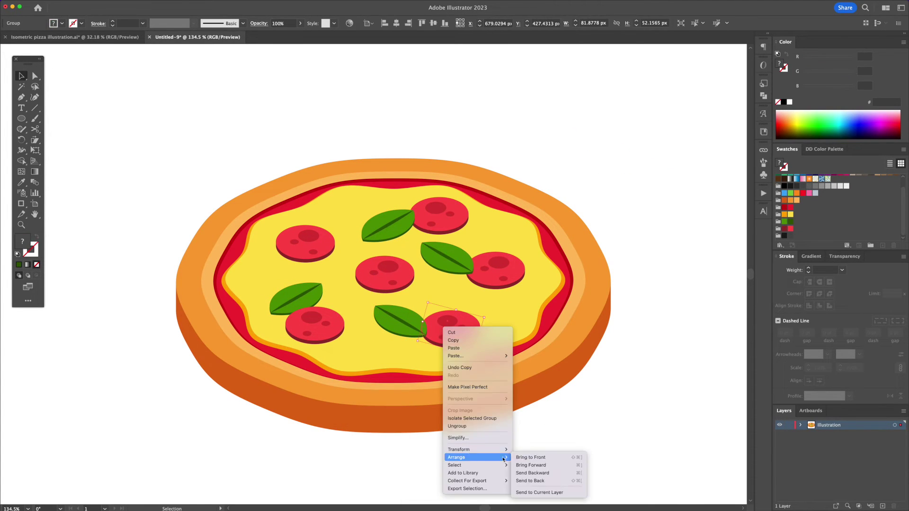
click(544, 457)
click(547, 455)
- Copy the unmirrored leaf below the right pepperoni and bring that pepperoni and its mirrored leaf to the front
click(446, 258)
drag(390, 226, 511, 297)
click(503, 267)
shift+click(449, 261)
right_click(449, 261)
click(549, 391)
click(593, 384)
- Nudge the lower-right pepperoni, its leaf and the upper leaf slightly to even out the spacing
drag(447, 327, 447, 329)
drag(389, 326, 391, 328)
drag(389, 229, 390, 227)
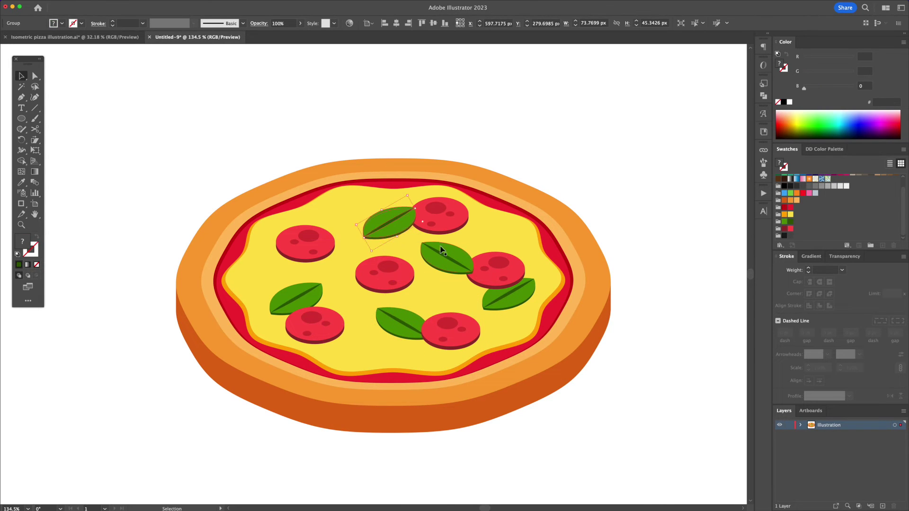
- Copy the mirrored leaf to the upper-left pepperoni and adjust the positions of the leaf, that pepperoni and the central one
drag(441, 256, 334, 240)
shift+click(322, 250)
click(337, 263)
drag(298, 257, 299, 264)
drag(329, 235, 330, 232)
drag(298, 262, 299, 263)
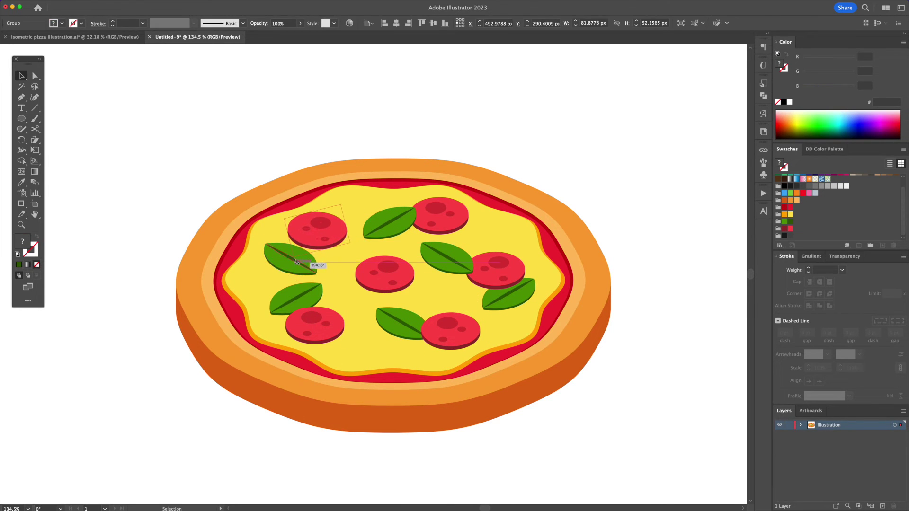
drag(328, 229, 332, 227)
drag(375, 273, 367, 275)
drag(309, 266, 315, 258)
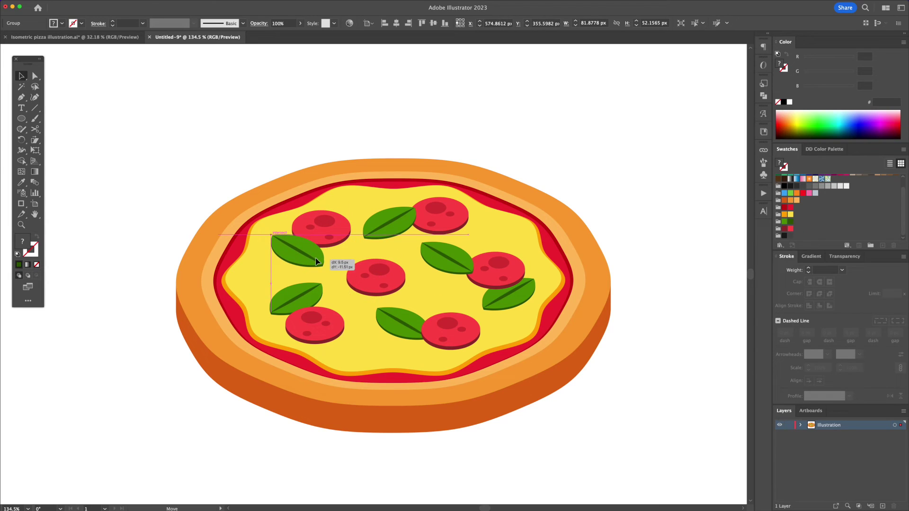
- Bring the upper-left pepperoni in front of its overlapping leaf
right_click(326, 235)
mouse_move(359, 364)
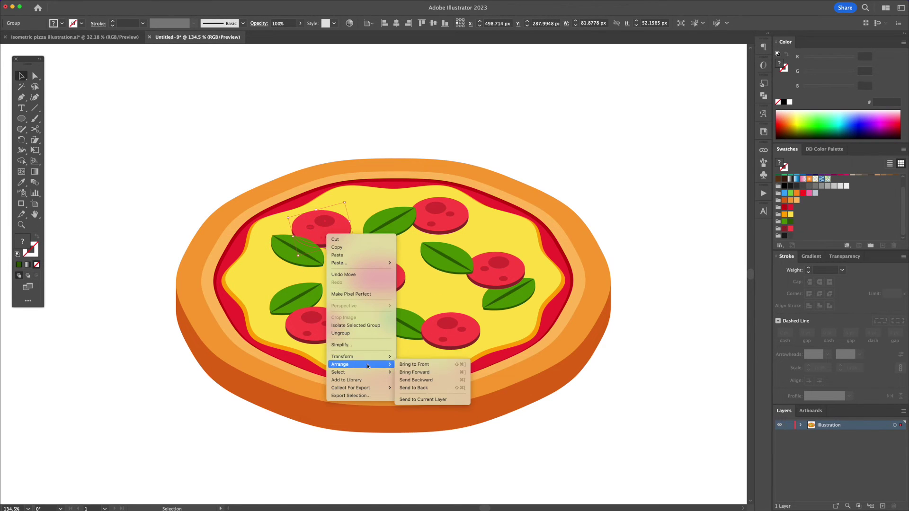
click(411, 364)
click(426, 135)
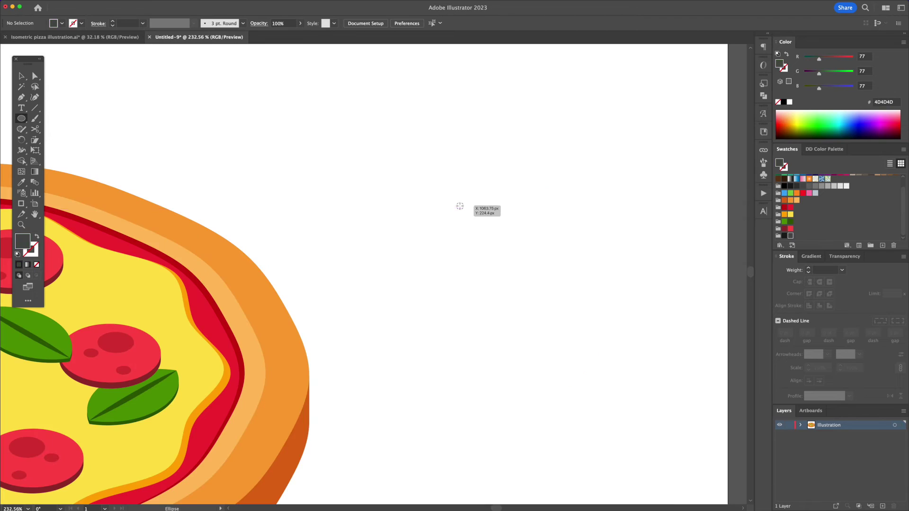
- Draw a 4D4D4D circle about 45 px wide and cut a smaller concentric circle out of it with the Shape Builder
drag(459, 205, 484, 230)
key(v)
drag(486, 179, 474, 189)
shift+click(482, 202)
key(shift+m)
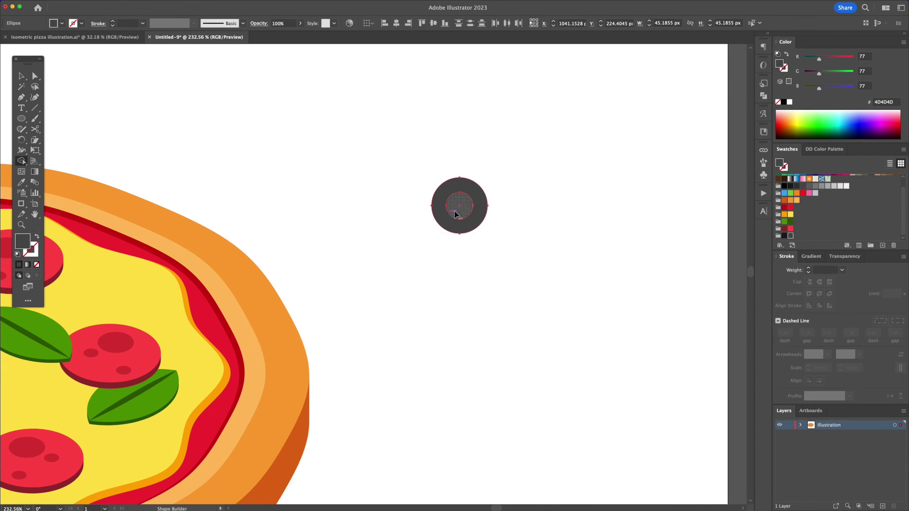
alt+click(455, 210)
key(v)
click(520, 206)
click(455, 217)
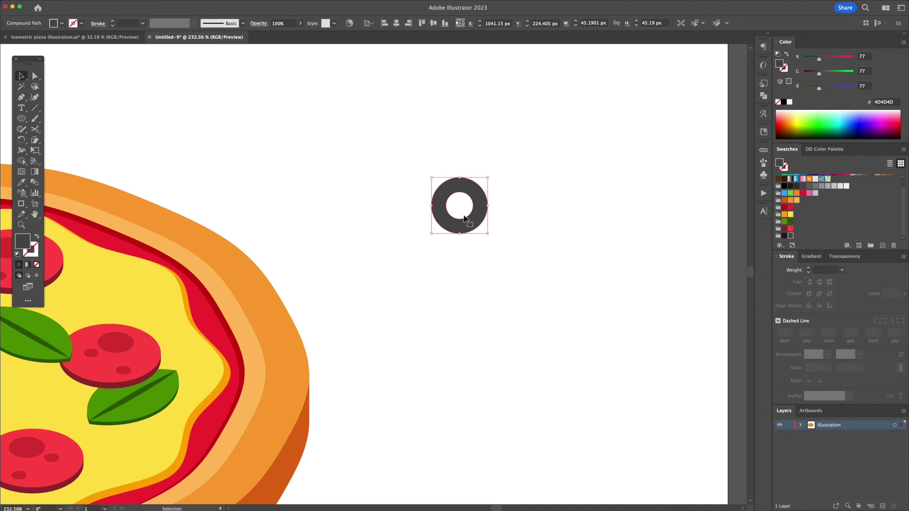
- Scale, shear and rotate the olive ring into the same isometric projection as the leaf
key(s)
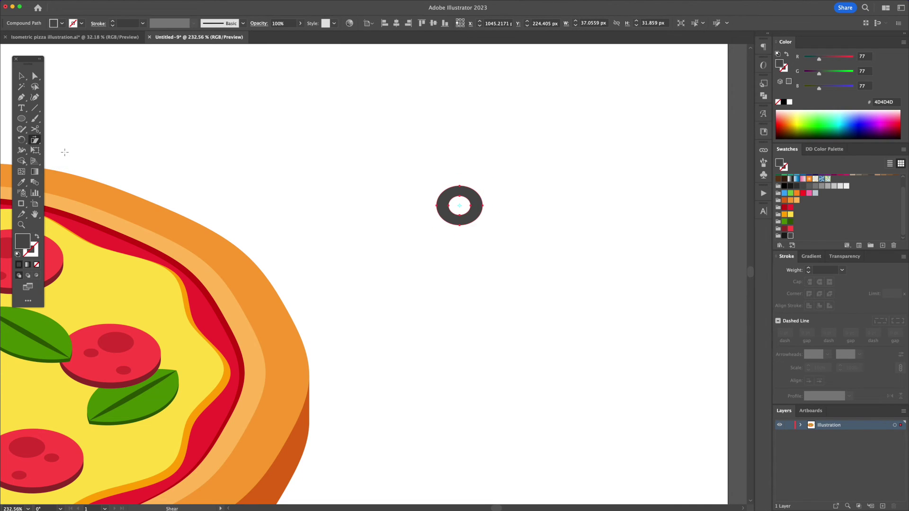
double_click(36, 141)
key(Return)
double_click(21, 140)
key(Return)
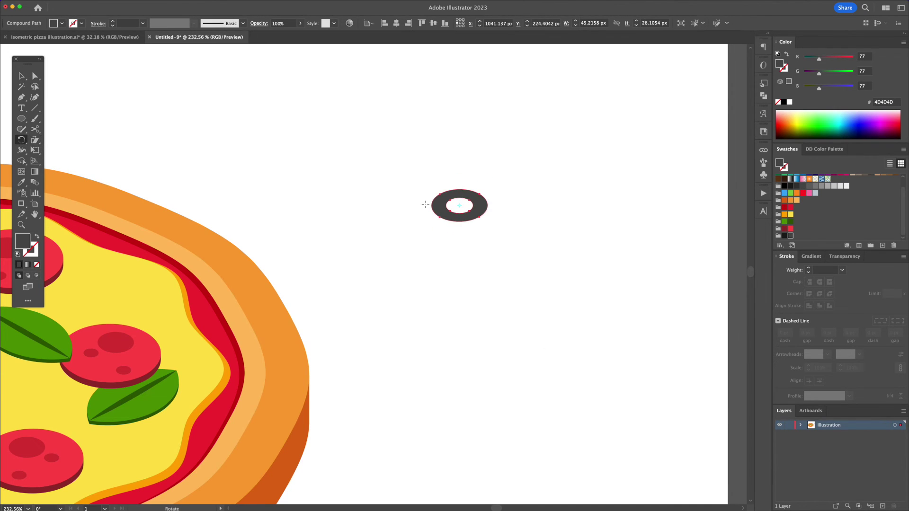
- Duplicate the olive ring, fill the copy with 1A1A1A, tuck it just below and behind the original, and group both rings
key(v)
click(500, 214)
key(z)
drag(476, 203, 493, 330)
key(v)
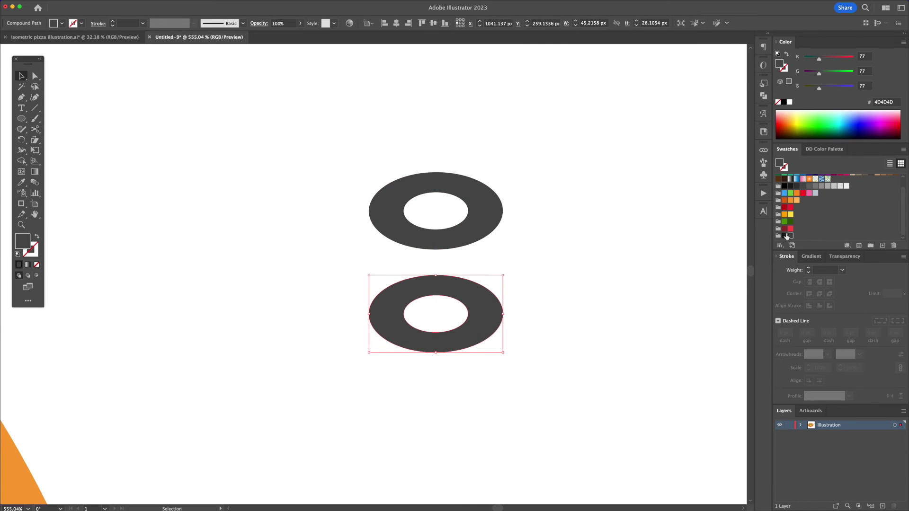
drag(458, 290, 458, 217)
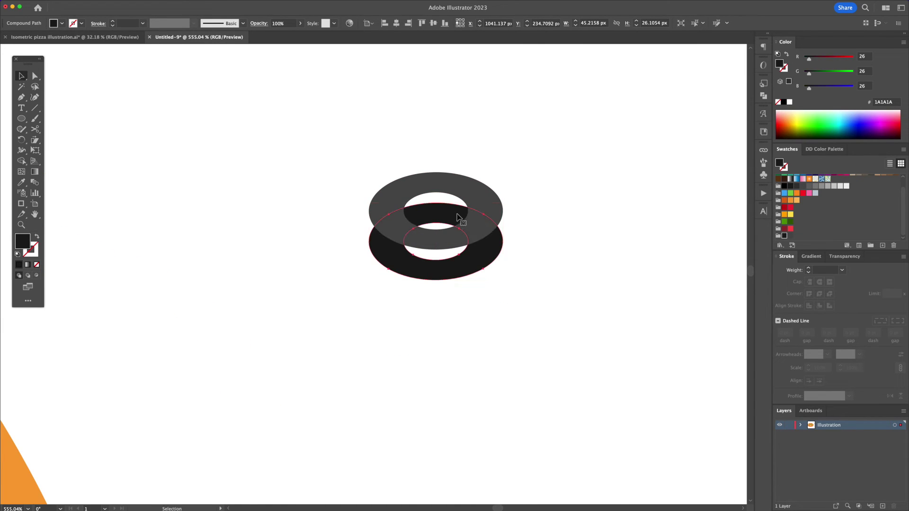
drag(487, 248, 482, 212)
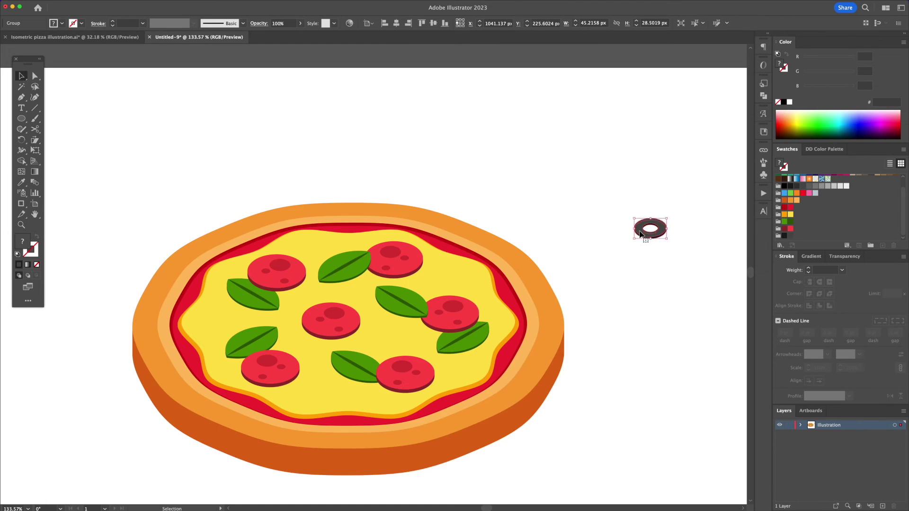
- Move the olive onto the pizza, reduce it to about 32 px wide and scatter copies in the gaps between toppings
drag(639, 234, 429, 283)
scroll(417, 276, up, 8)
drag(522, 254, 595, 138)
drag(596, 138, 280, 425)
drag(280, 425, 458, 321)
drag(458, 321, 403, 220)
drag(403, 220, 339, 131)
scroll(172, 162, down, 5)
drag(339, 131, 318, 221)
drag(472, 277, 577, 333)
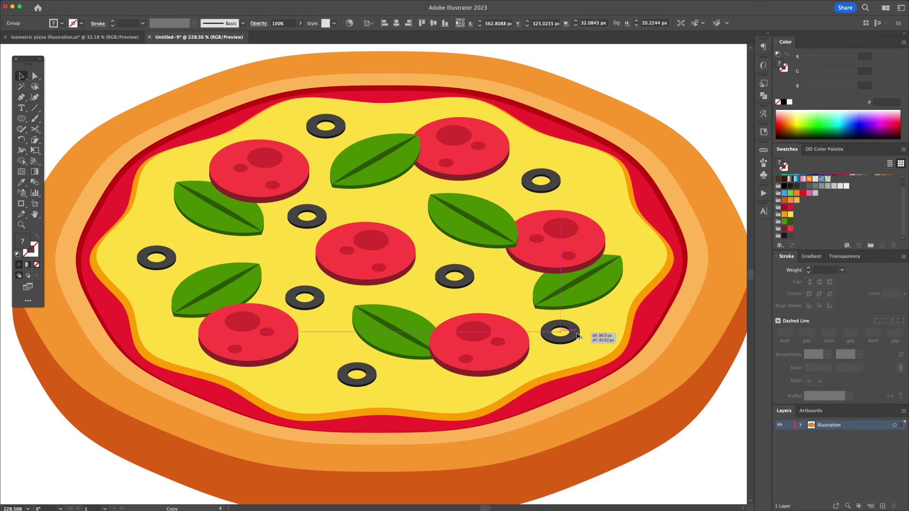
- Draw a 4D4D00 oval speck about 9.7 by 4.7 px on the cheese and scatter copies over the pizza's upper-left area
click(608, 88)
drag(407, 144, 508, 158)
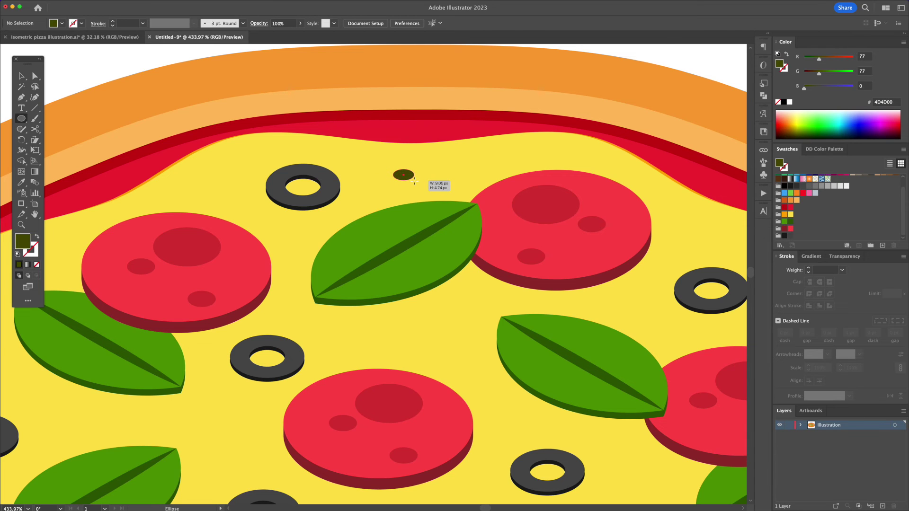
drag(415, 182, 383, 180)
key(z)
key(v)
drag(440, 177, 379, 181)
drag(379, 181, 424, 234)
drag(425, 234, 295, 244)
drag(295, 245, 383, 267)
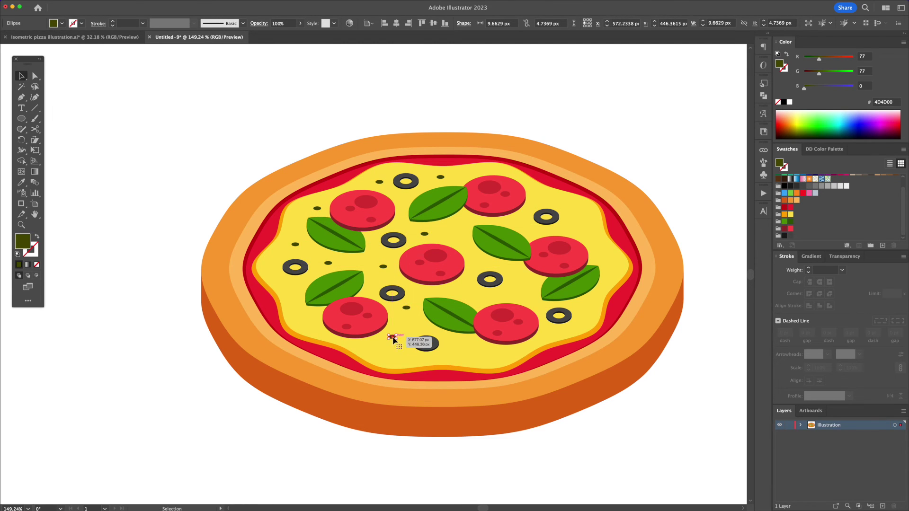
- Scatter more dark olive-green specks over the lower, central and right areas of the cheese
drag(392, 337, 305, 317)
drag(305, 317, 464, 245)
drag(465, 245, 519, 222)
drag(575, 231, 604, 259)
drag(604, 259, 519, 281)
drag(518, 282, 495, 354)
- Fill the remaining gaps in the cheese with specks, coloring several of them white
drag(495, 354, 372, 348)
drag(372, 348, 287, 286)
drag(288, 287, 471, 174)
key(super+shift+a)
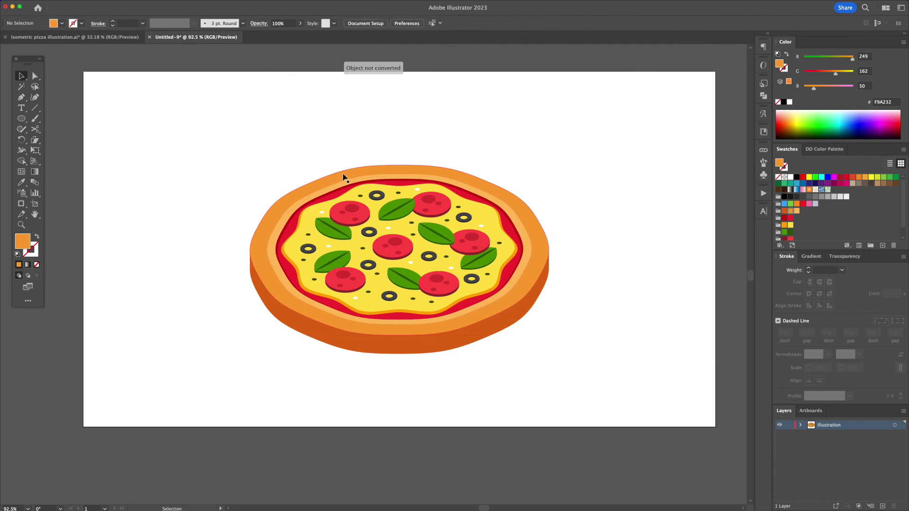
- Duplicate the orange top crust shape straight downward and send the copy to the back
click(343, 177)
drag(343, 177, 341, 278)
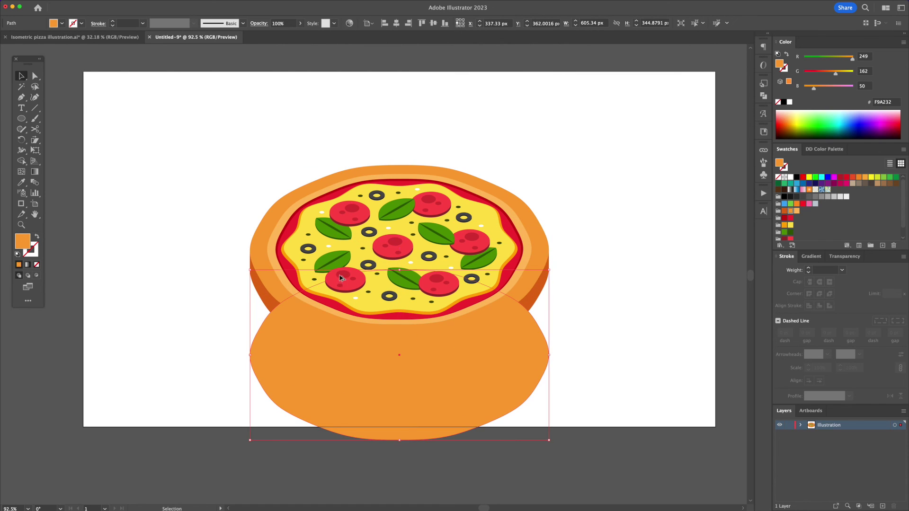
right_click(294, 335)
mouse_move(328, 473)
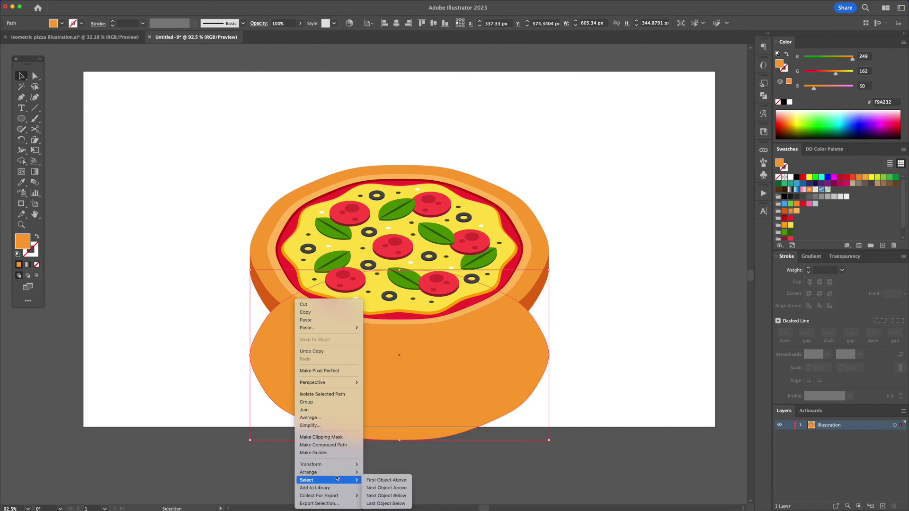
click(379, 491)
- Position the crust copy beneath the pizza, offset down and to the right, and fill it with light grey CCCCCC as a shadow
drag(523, 391, 536, 317)
click(834, 198)
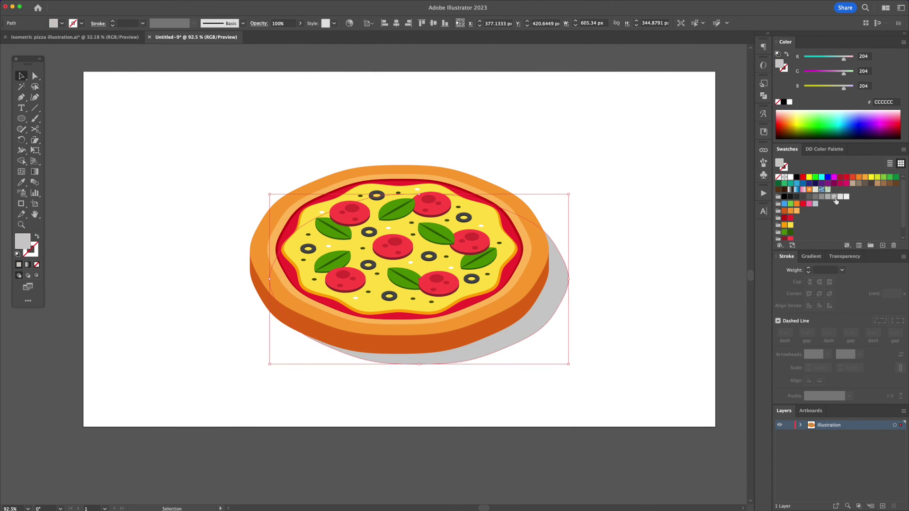
click(672, 209)
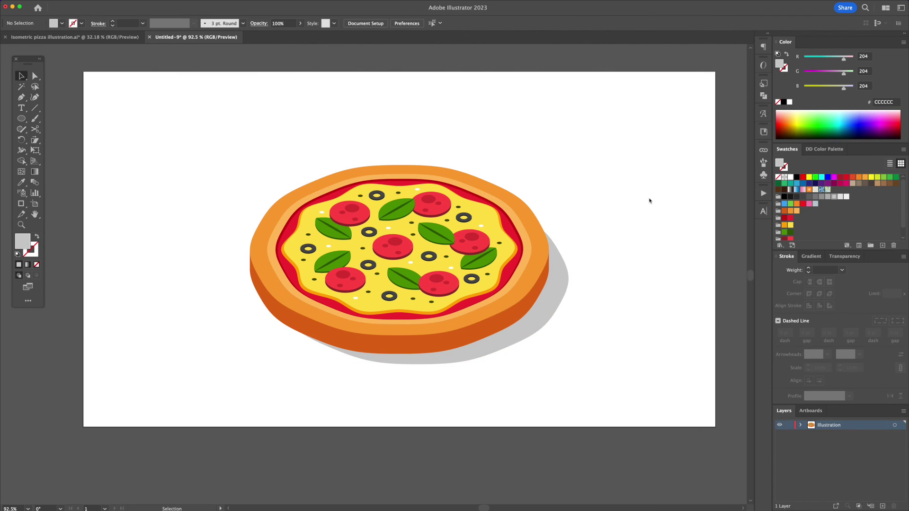
- Add pairs of light orange FFBE60 oval spots about 9.7 px wide to the front, lower-left and left of the top crust
drag(379, 268, 411, 251)
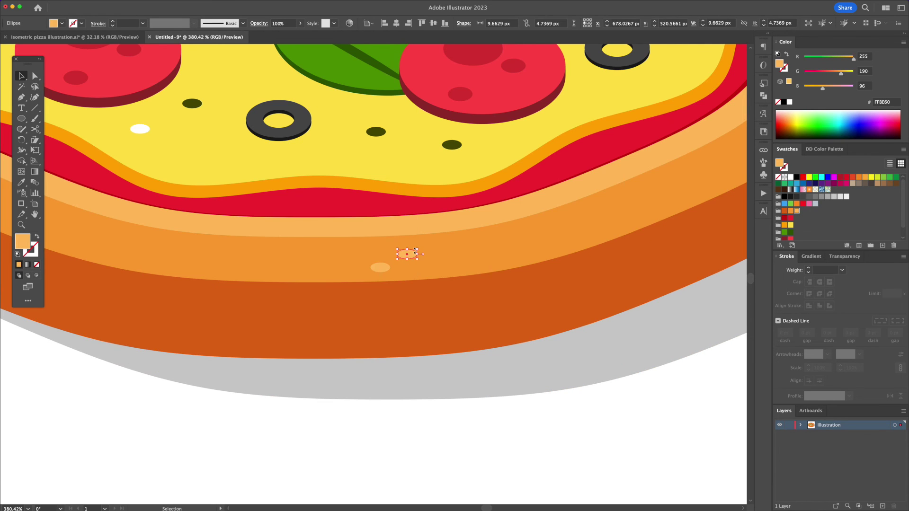
click(440, 298)
drag(478, 424, 433, 425)
drag(434, 354, 278, 327)
drag(278, 326, 255, 327)
drag(279, 325, 148, 167)
drag(147, 167, 154, 175)
- Copy the light orange spots to the right part of the crust, arranging a cluster of three
drag(154, 174, 635, 267)
drag(635, 267, 630, 276)
mouse_move(629, 275)
mouse_down()
mouse_move(645, 287)
mouse_move(642, 276)
mouse_up()
drag(646, 272, 643, 274)
mouse_move(445, 349)
mouse_down()
mouse_move(455, 344)
mouse_move(443, 348)
mouse_up()
click(587, 416)
drag(587, 365, 586, 408)
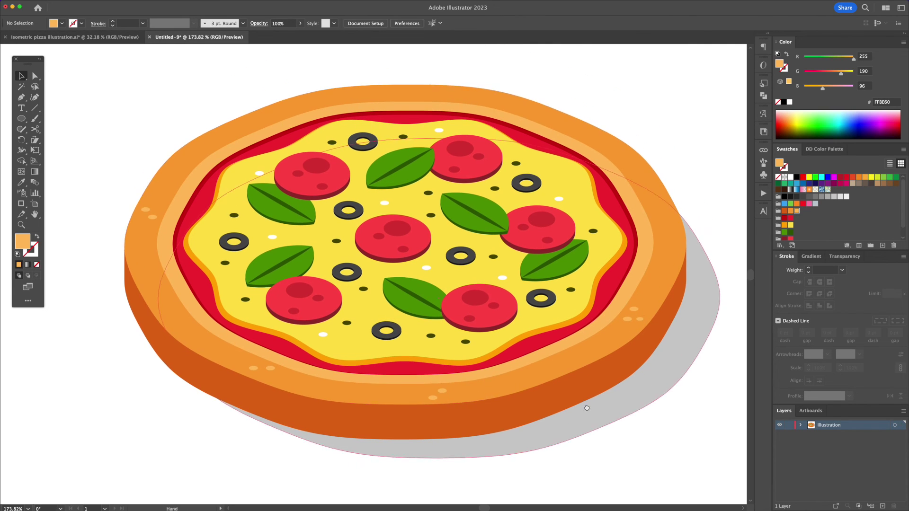
- Duplicate the two front crust spots onto the dark crust side and recolor the copies dark brown AA4602
click(433, 398)
shift+click(442, 391)
drag(442, 391, 400, 219)
drag(369, 101, 369, 100)
double_click(22, 241)
drag(368, 98, 178, 321)
click(703, 176)
click(803, 143)
- Copy the dark brown spots to the left and right parts of the crust side, making some smaller at about 7.6 px wide
scroll(505, 378, up, 4)
scroll(178, 322, up, 5)
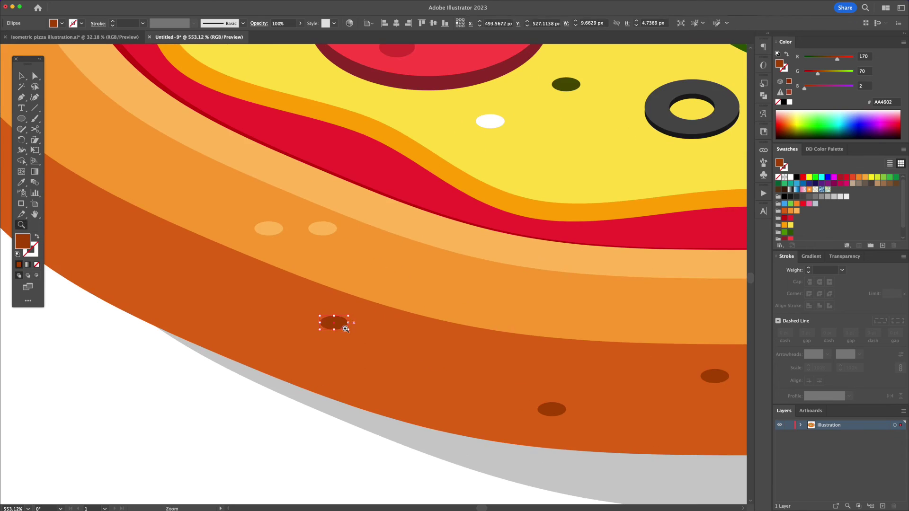
drag(339, 325, 367, 351)
drag(378, 356, 357, 341)
click(265, 426)
scroll(265, 369, down, 5)
scroll(581, 295, up, 6)
drag(533, 269, 564, 256)
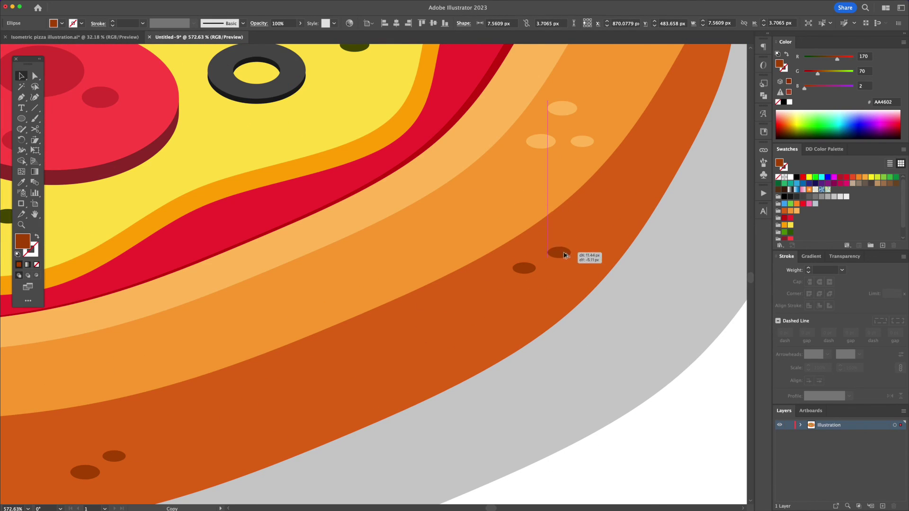